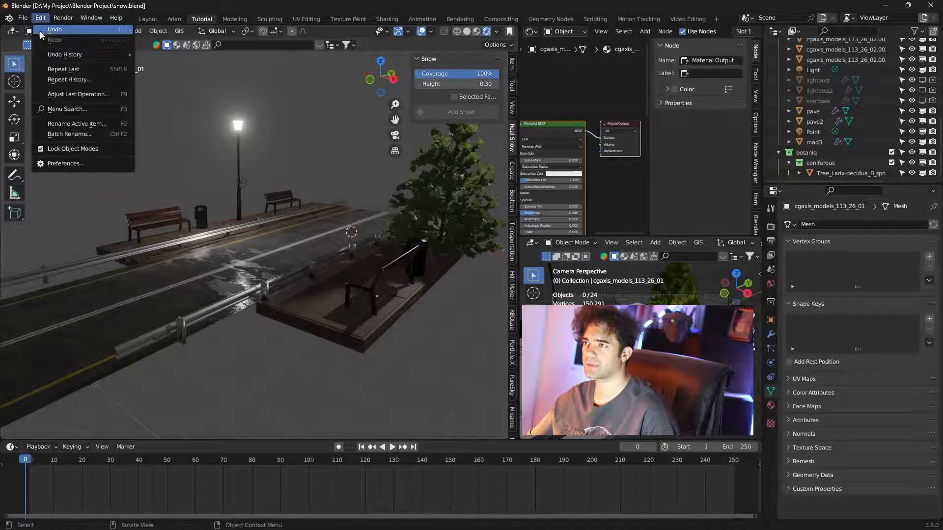
Step: Search the add-ons preferences for "snow" to check that Real Snow is enabled, and close the preferences
left_click(61, 166)
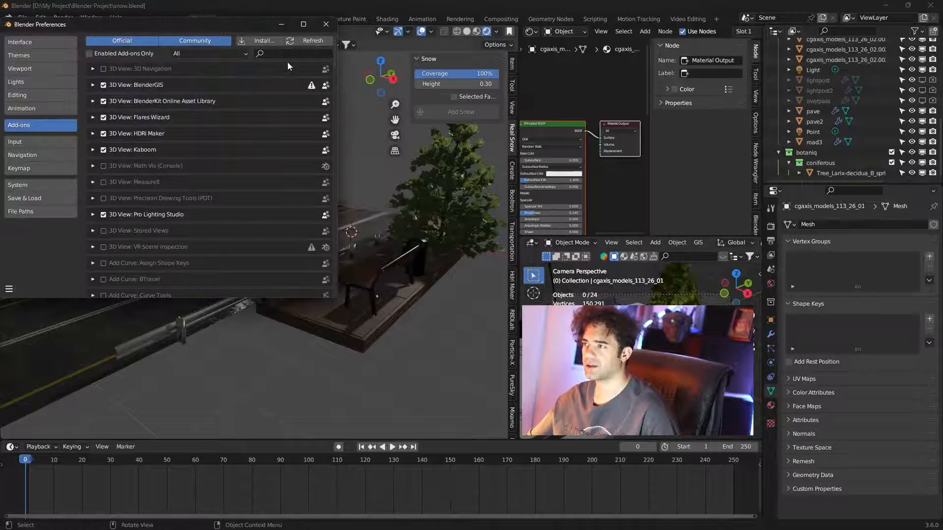
type("snow")
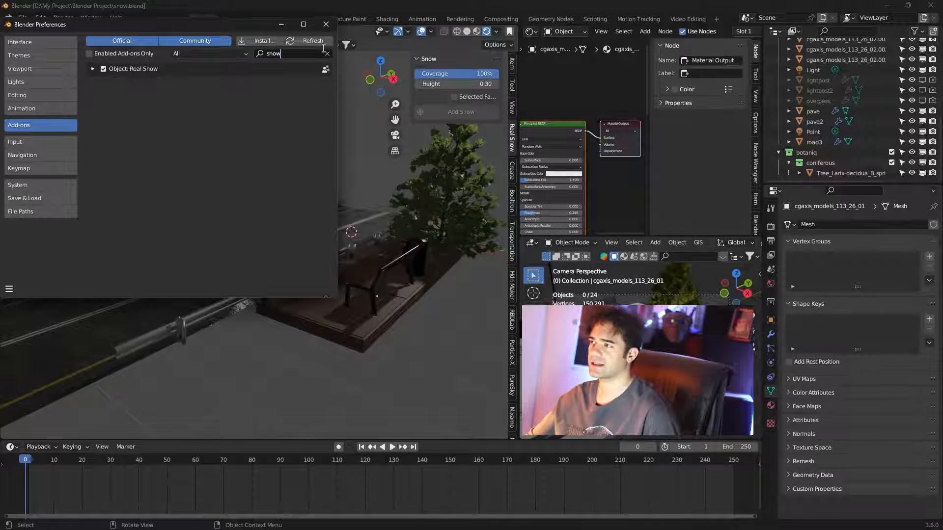
left_click(330, 28)
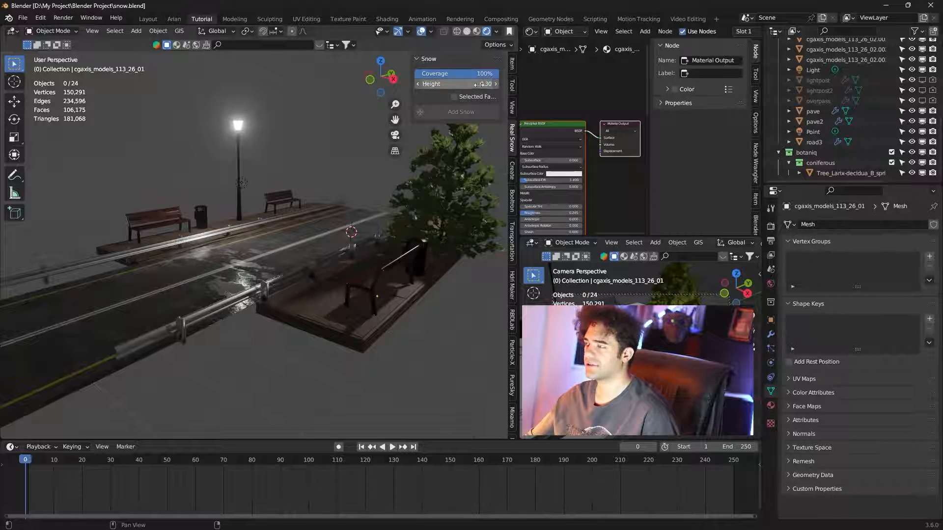
Step: Cover the larch tree with snow at 90% coverage
middle_click_drag(315, 298, 273, 240)
left_click(278, 223)
scroll(281, 225, "up", 2)
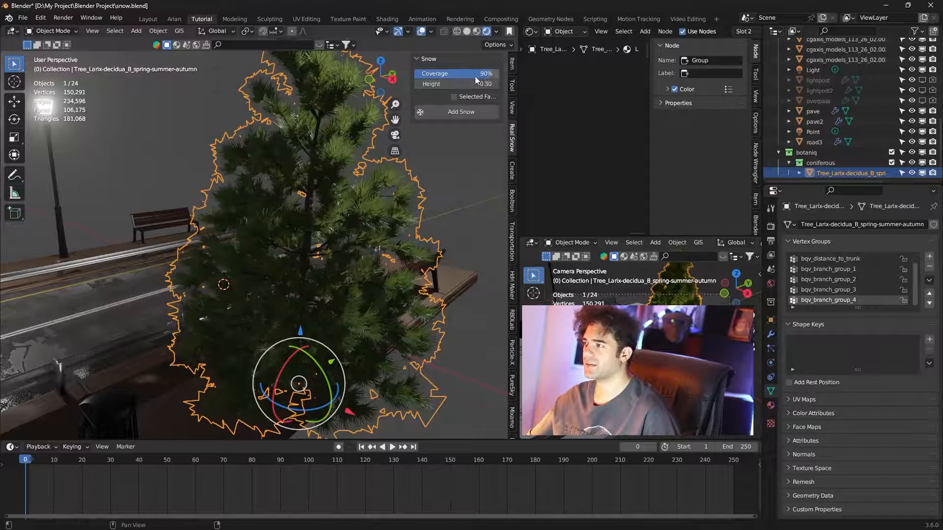
scroll(403, 213, "down", 4)
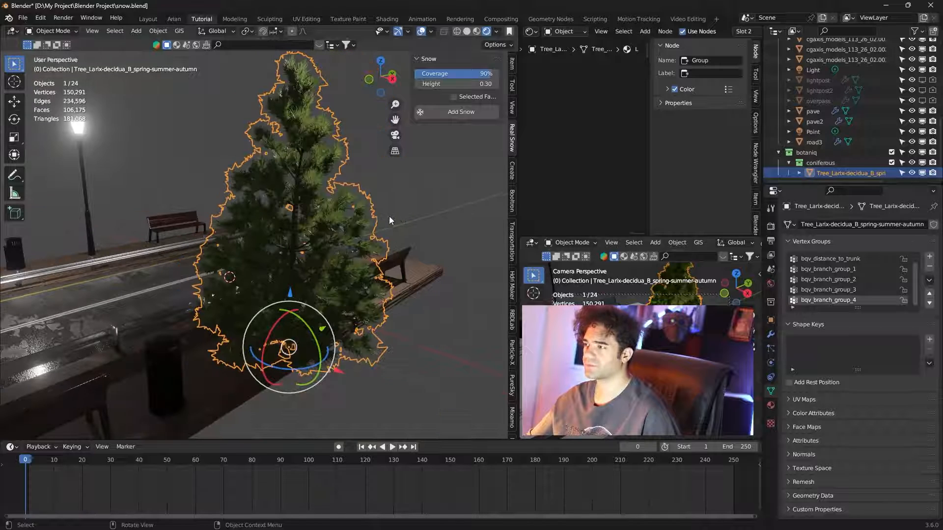
middle_click_drag(325, 241, 335, 242)
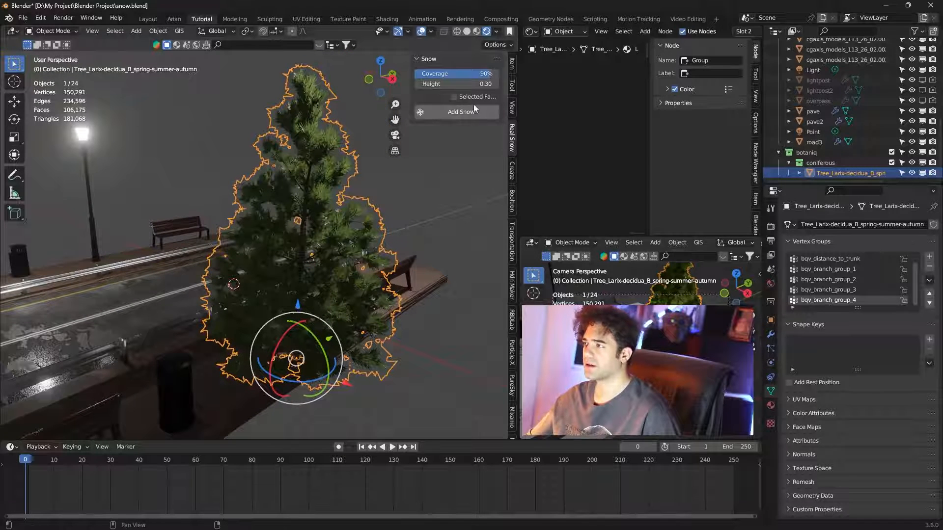
left_click(463, 111)
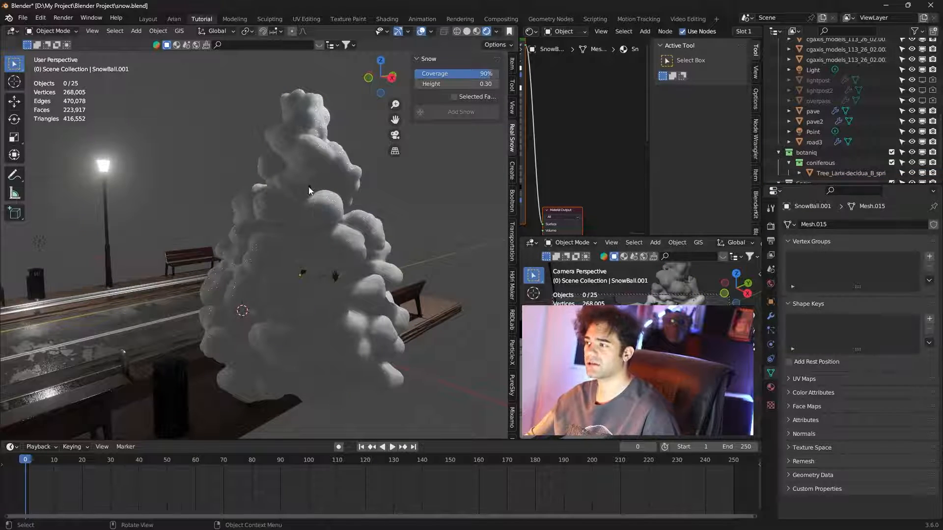
mouse_move(314, 209)
middle_mouse_down()
mouse_move(383, 239)
mouse_move(339, 191)
mouse_move(347, 209)
mouse_move(324, 195)
middle_mouse_up()
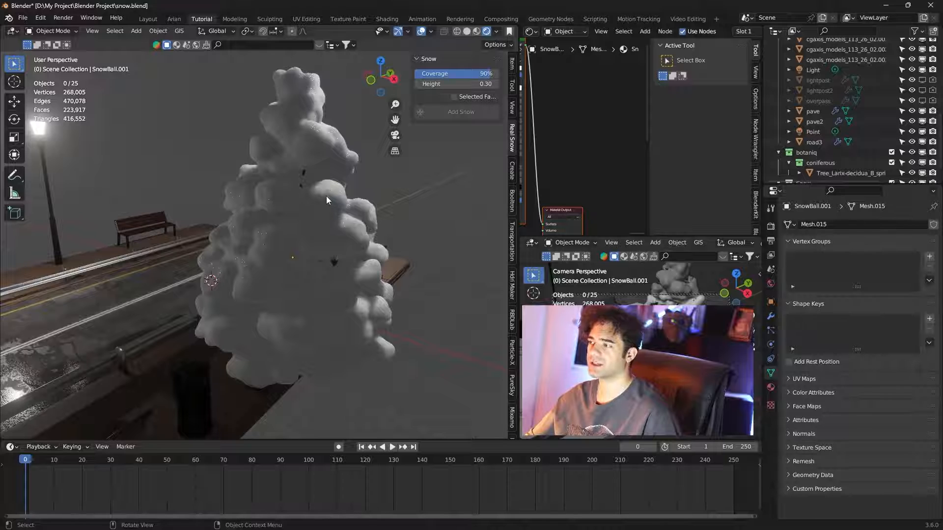
left_click(314, 153)
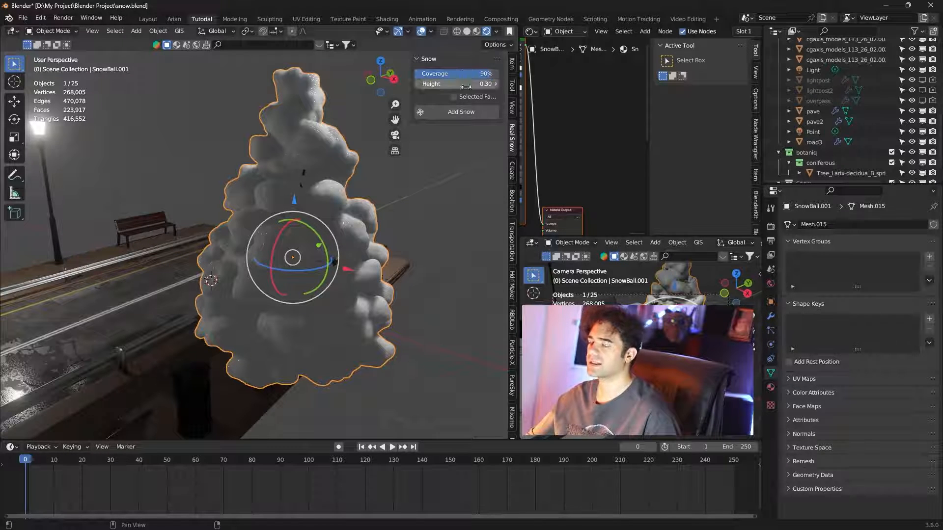
Step: Add snow at 53% coverage to the bench beside the snow-covered tree and inspect the result up close
scroll(332, 209, "down", 3)
mouse_move(300, 255)
middle_mouse_down()
mouse_move(369, 208)
mouse_move(305, 259)
mouse_move(380, 268)
mouse_move(314, 263)
middle_mouse_up()
scroll(315, 261, "up", 2)
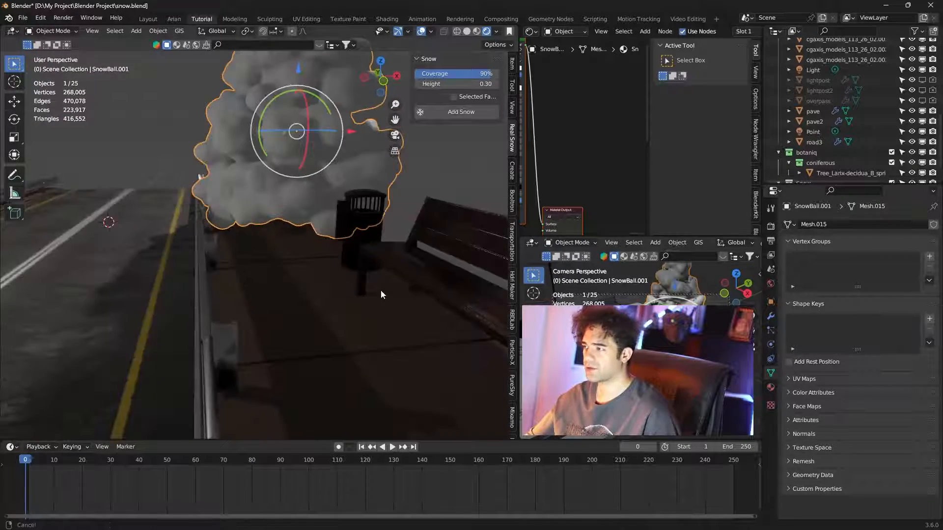
middle_click_drag(381, 291, 341, 296, "shift")
left_click(315, 309)
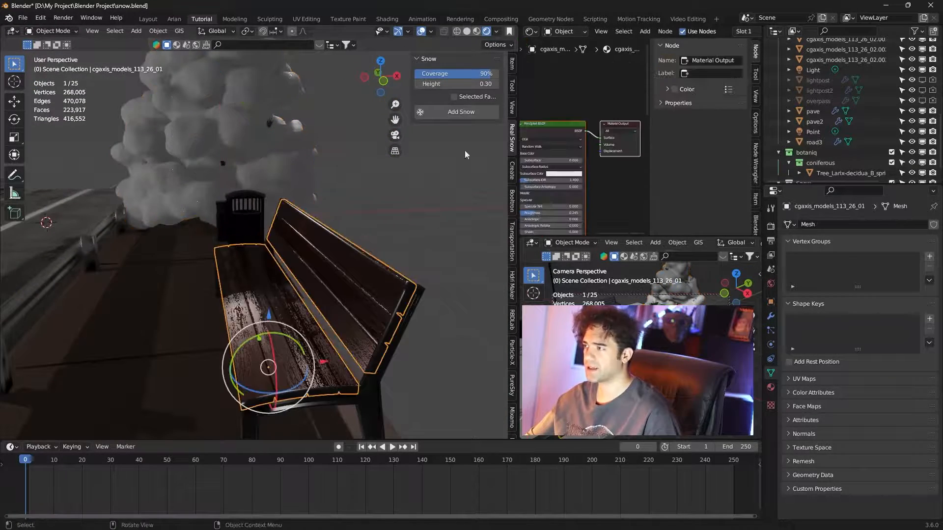
left_click_drag(486, 73, 455, 74)
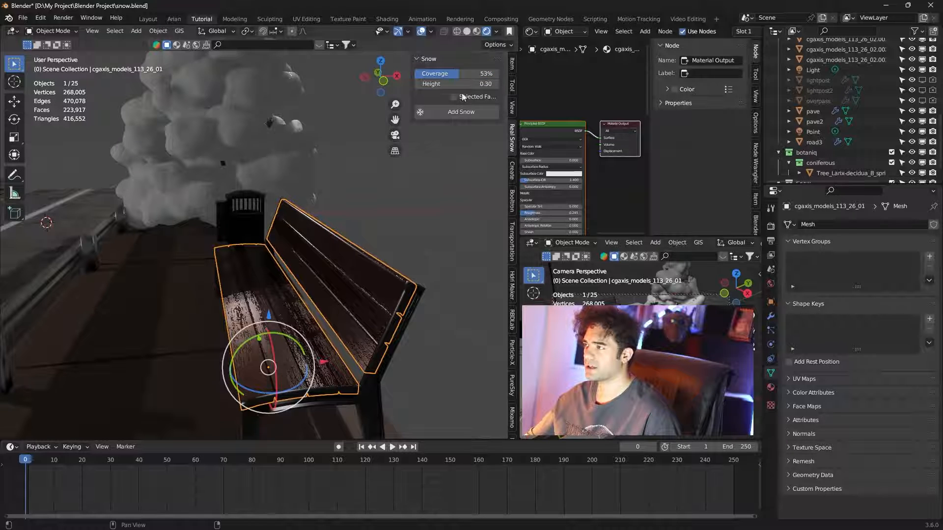
left_click(460, 112)
key("alt+a")
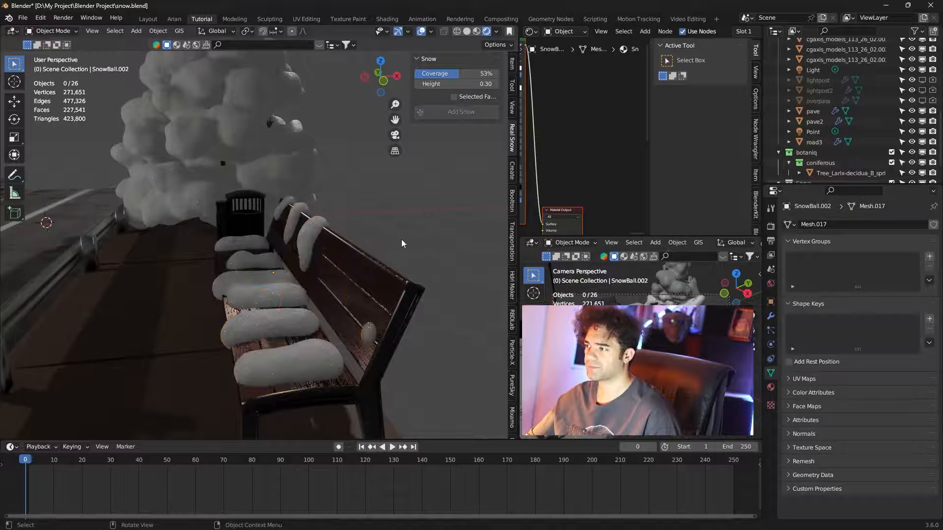
middle_click_drag(402, 239, 364, 227)
scroll(361, 223, "up", 8)
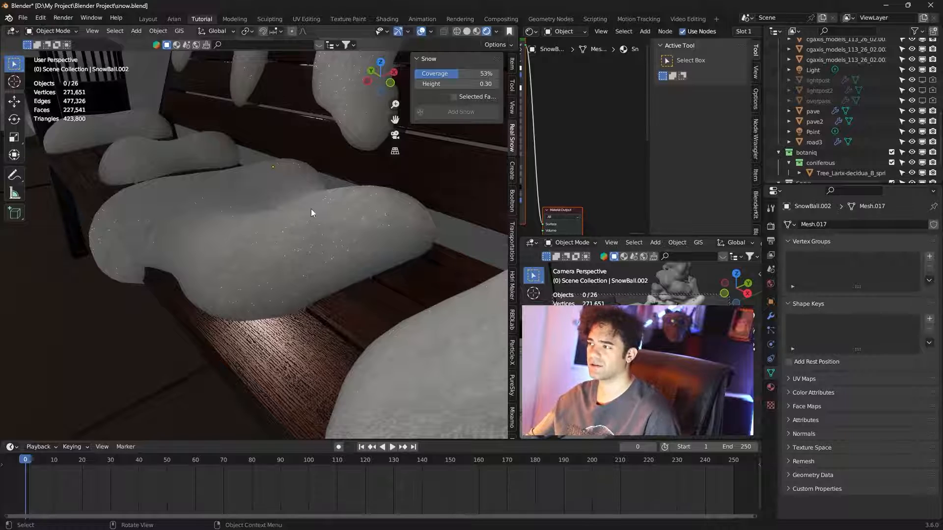
scroll(312, 211, "down", 8)
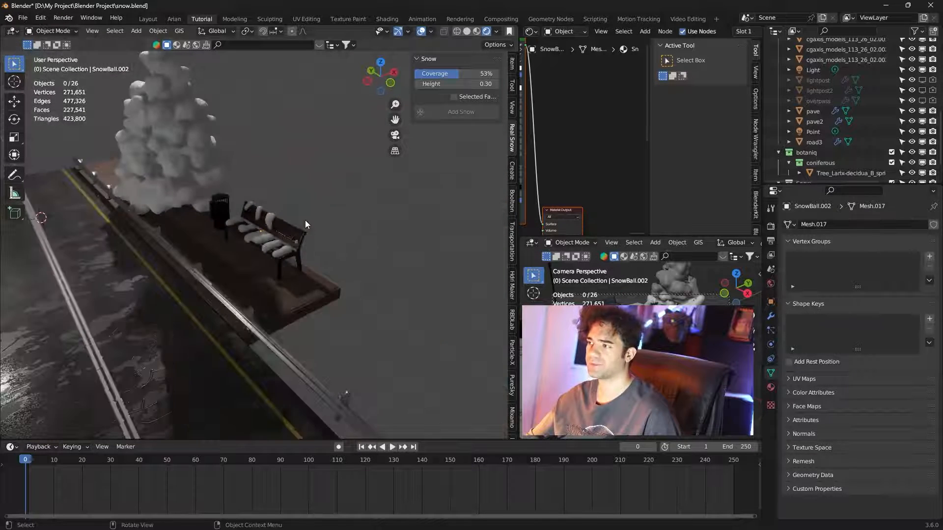
Step: Add snow to the pavement with the street lamp at 77% coverage and 0.52 height
middle_click_drag(305, 220, 325, 249)
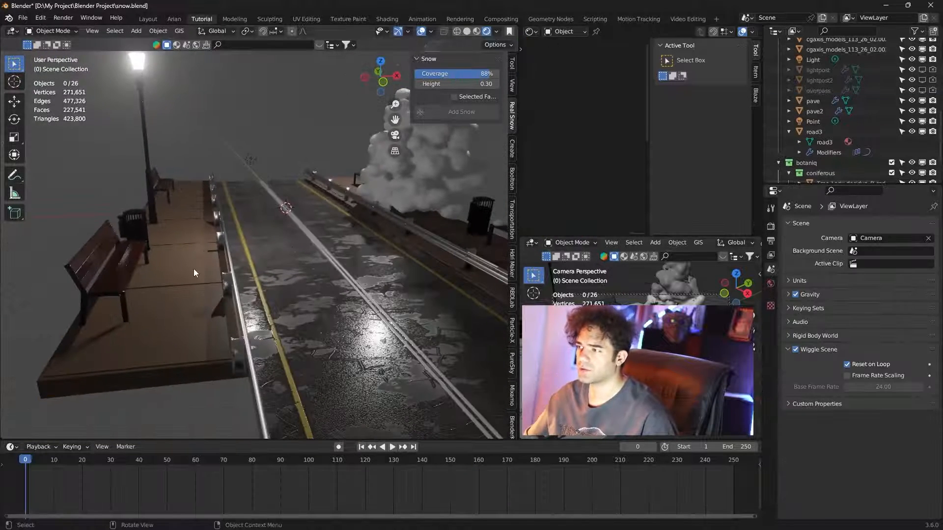
left_click(194, 270)
middle_click_drag(194, 271, 289, 258, "shift")
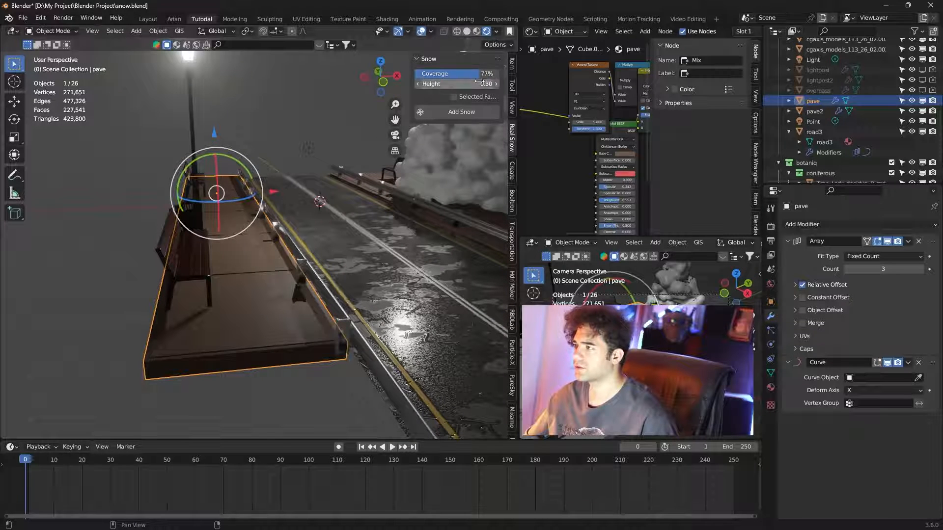
left_click_drag(474, 84, 531, 84)
left_click(470, 110)
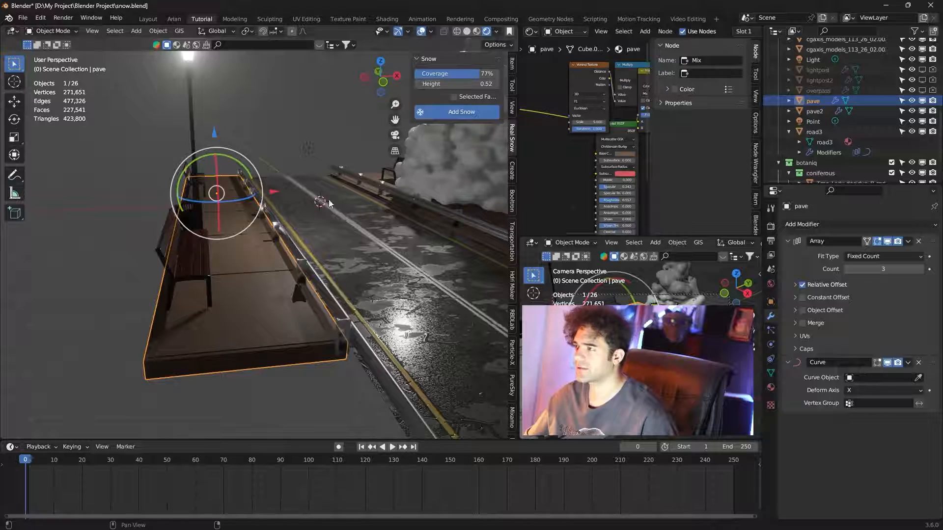
middle_click_drag(293, 225, 273, 225)
scroll(278, 229, "up", 4)
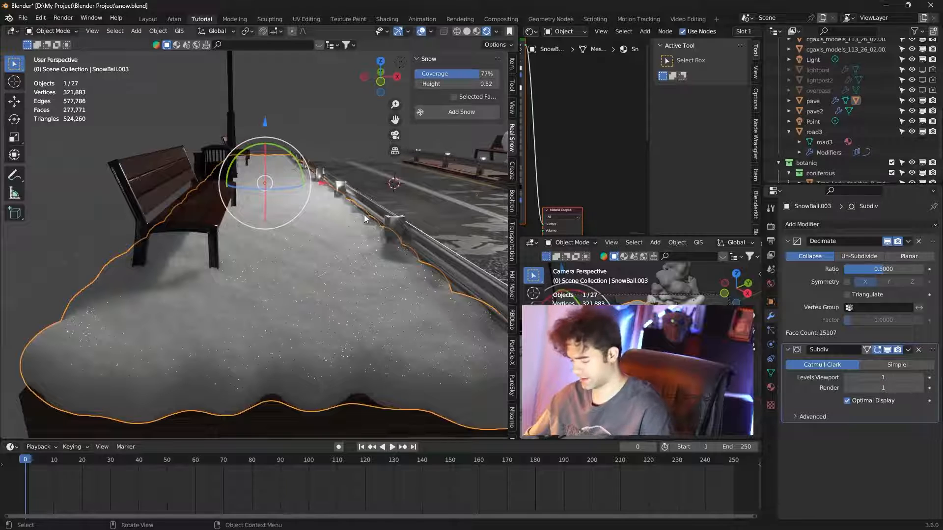
Step: Delete the street-lamp pavement's snow and regenerate it with the height raised to 0.79
key("Delete")
left_click_drag(444, 84, 486, 76)
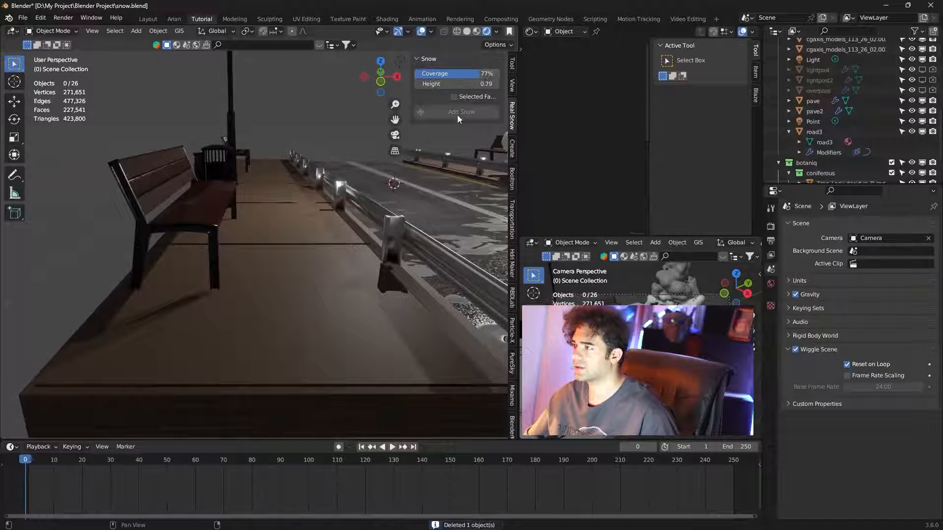
left_click(264, 256)
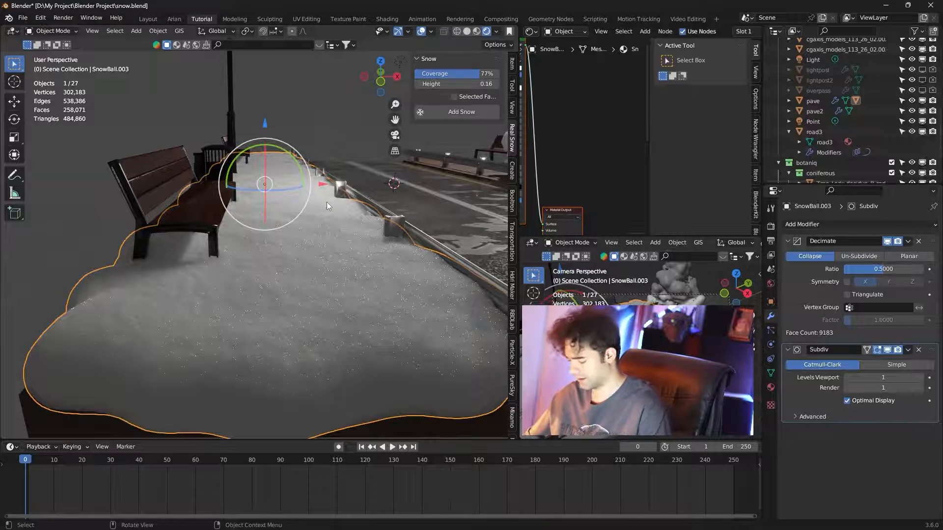
Step: Delete the thick snow on the street-lamp pavement and generate a thinner layer with a height of 0.16
key("Delete")
left_click(298, 260)
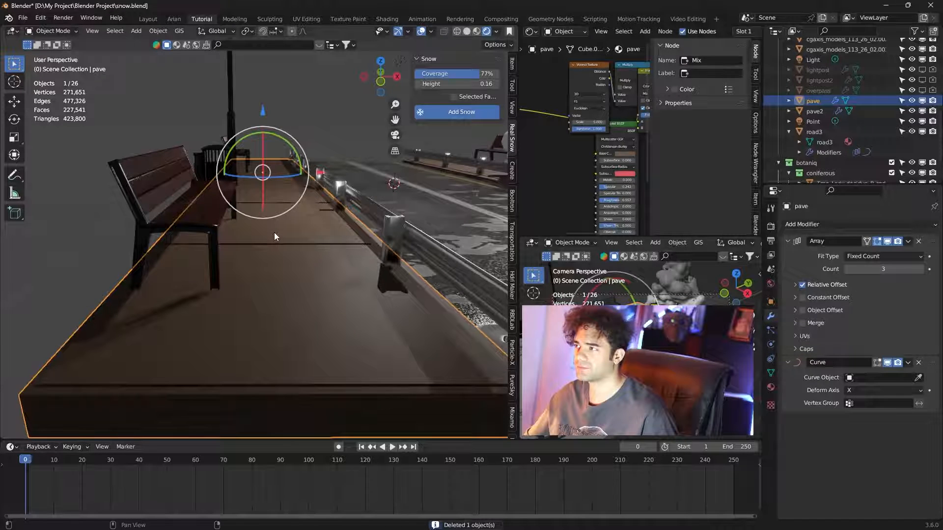
middle_click_drag(270, 249, 267, 243)
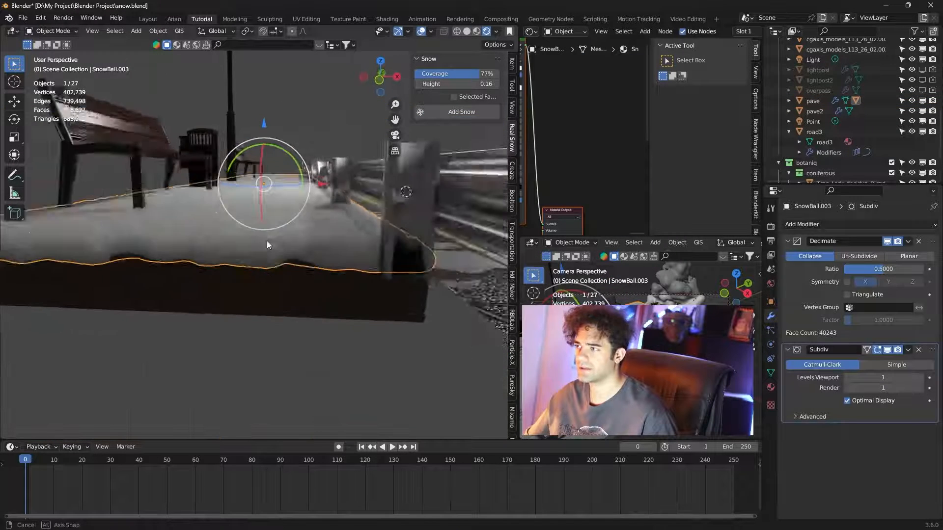
key("alt+a")
Step: Add snow with the same settings to the pavement across the road, under the tree
middle_click_drag(269, 181, 339, 245)
left_click(384, 245)
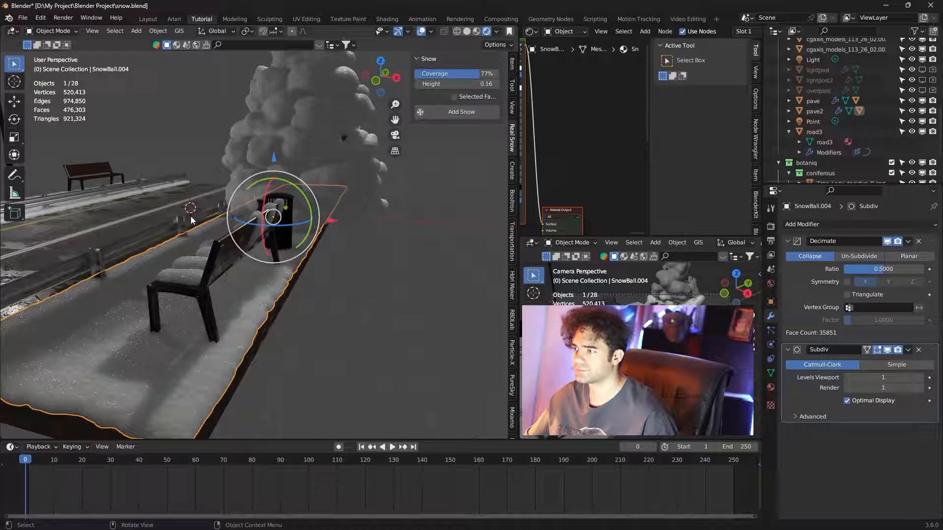
left_click(343, 244)
Step: Add snow at 91% coverage and 0.50 height to the near bench on the street-lamp pavement
middle_click_drag(162, 216, 315, 236, "shift")
left_click(307, 240)
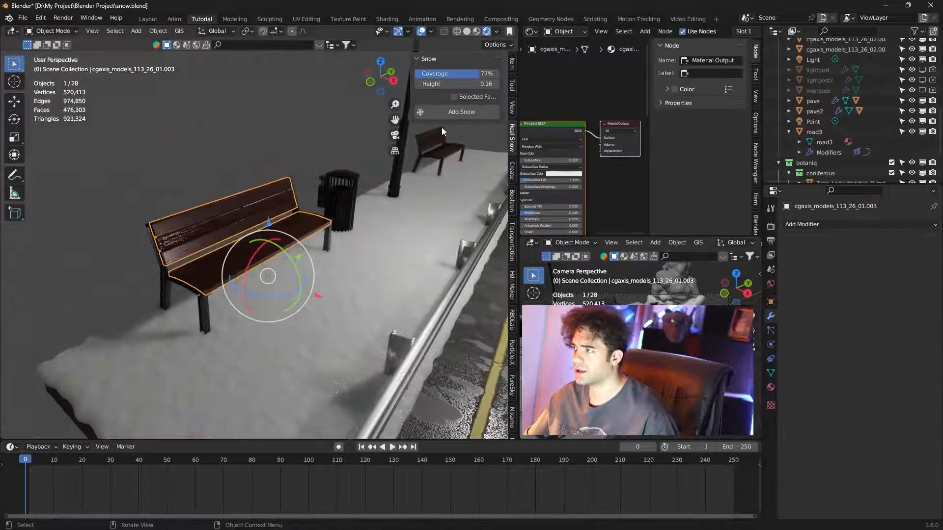
left_click_drag(481, 86, 496, 85)
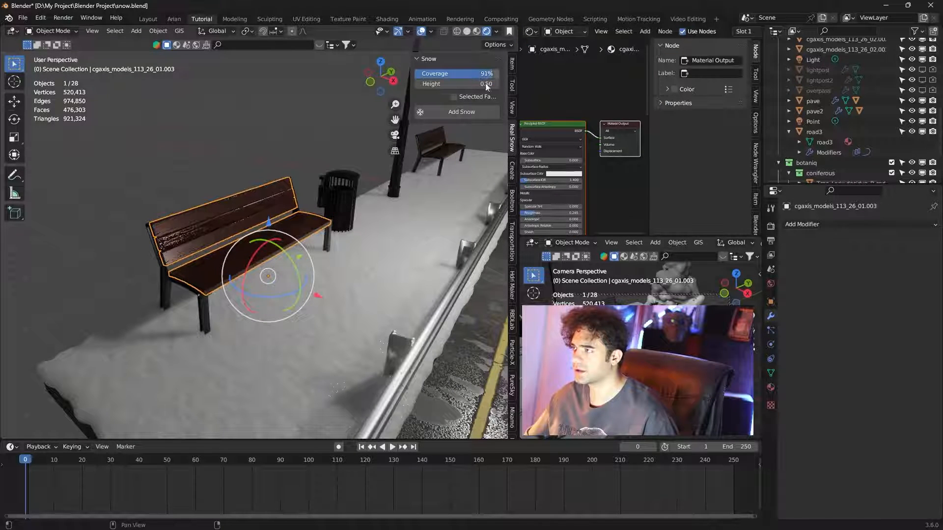
left_click(461, 112)
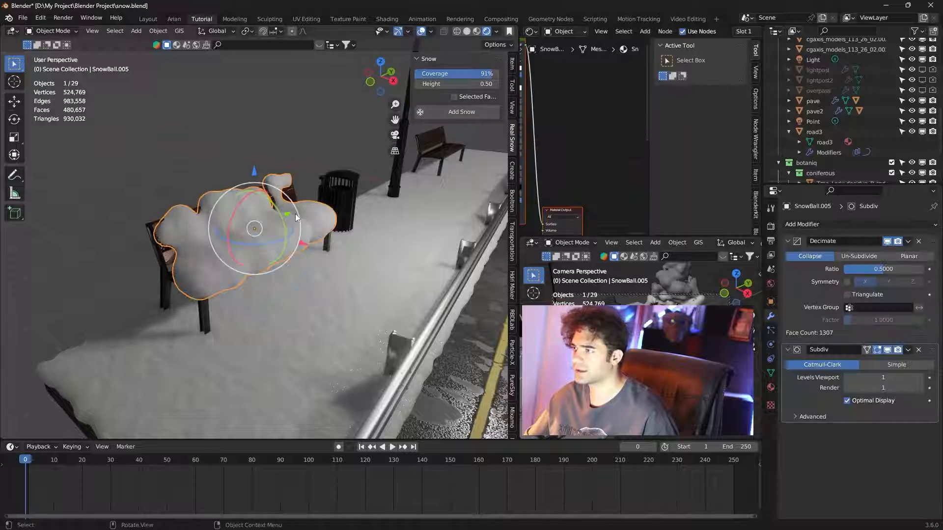
left_click(300, 138)
middle_click_drag(349, 178, 350, 180)
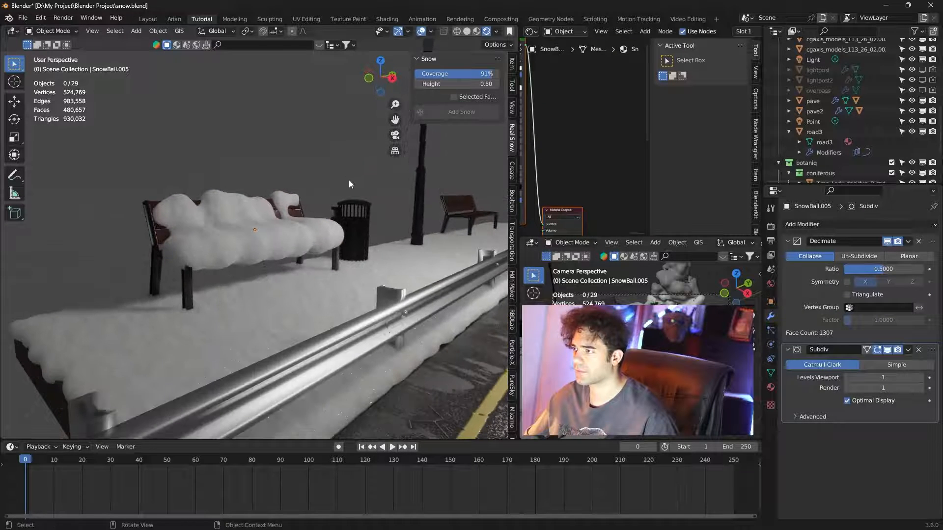
Step: Add snow at 84% coverage and 0.43 height to the trash bin beside that bench
scroll(409, 197, "up", 5)
left_click(224, 221)
left_click_drag(486, 85, 479, 75)
left_click(464, 111)
left_click(275, 130)
Step: Add snow to the street lamp with the current coverage and height settings
scroll(276, 130, "down", 6)
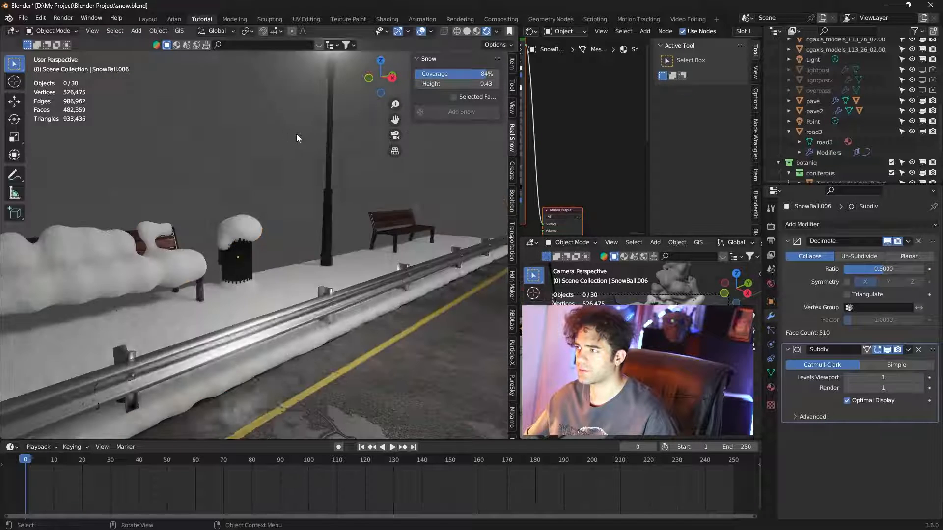
middle_click_drag(297, 134, 304, 188, "shift")
left_click(276, 168)
scroll(304, 171, "up", 3)
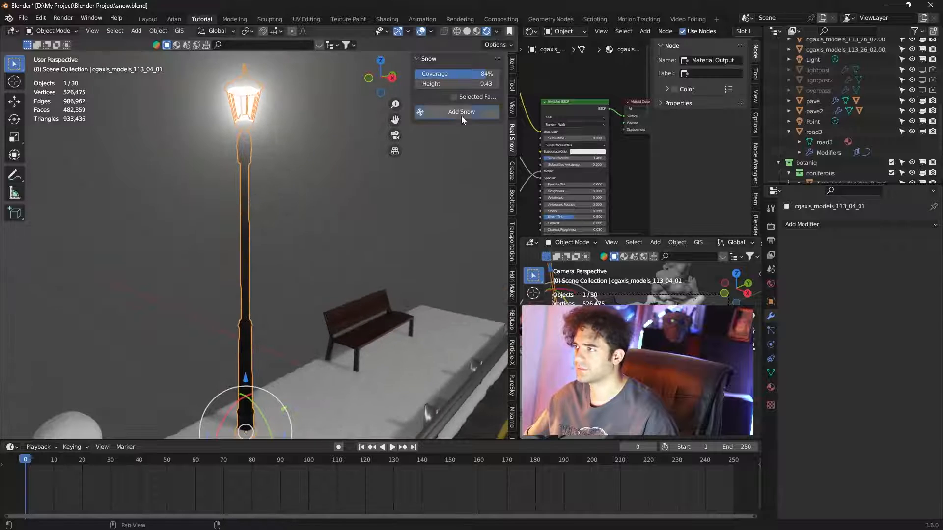
left_click(461, 112)
scroll(327, 149, "up", 2)
middle_click_drag(327, 149, 299, 196, "shift")
Step: Add snow to the far bench beyond the street lamp, keeping the same settings
scroll(298, 196, "down", 5)
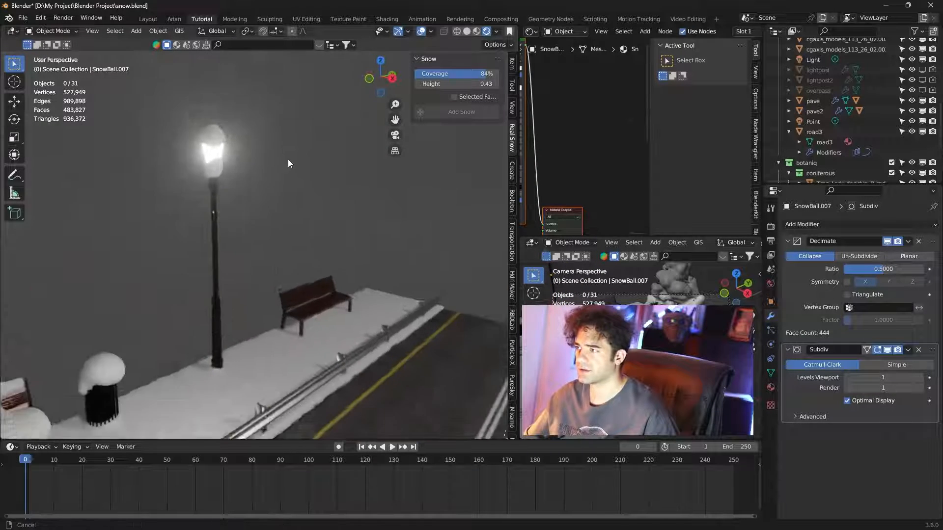
scroll(309, 196, "up", 5)
middle_click_drag(316, 213, 313, 191, "shift")
left_click(342, 207)
left_click(461, 111)
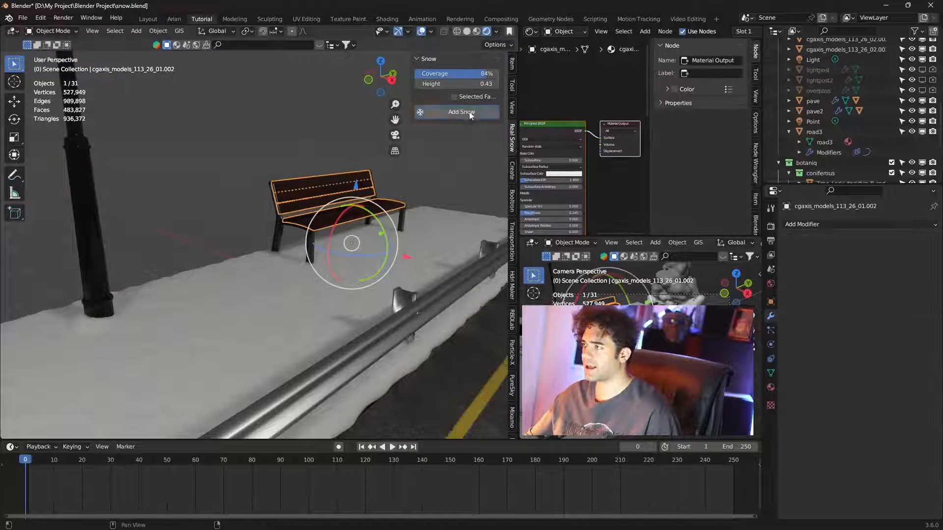
Step: Add snow to the metal road barrier along the street-lamp pavement, keeping the same settings
scroll(316, 167, "down", 5)
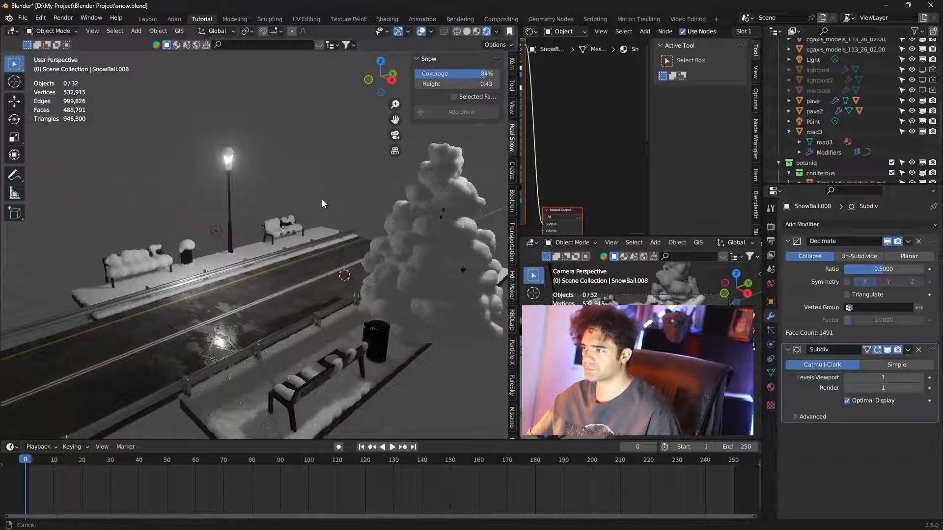
middle_click_drag(322, 200, 358, 208)
scroll(268, 197, "up", 5)
middle_click_drag(267, 198, 267, 177)
left_click(256, 167)
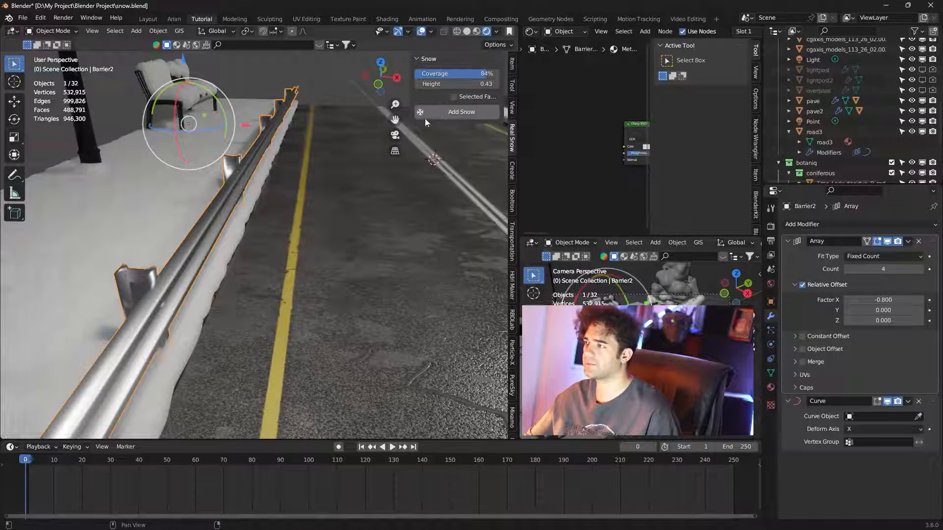
scroll(317, 91, "down", 5)
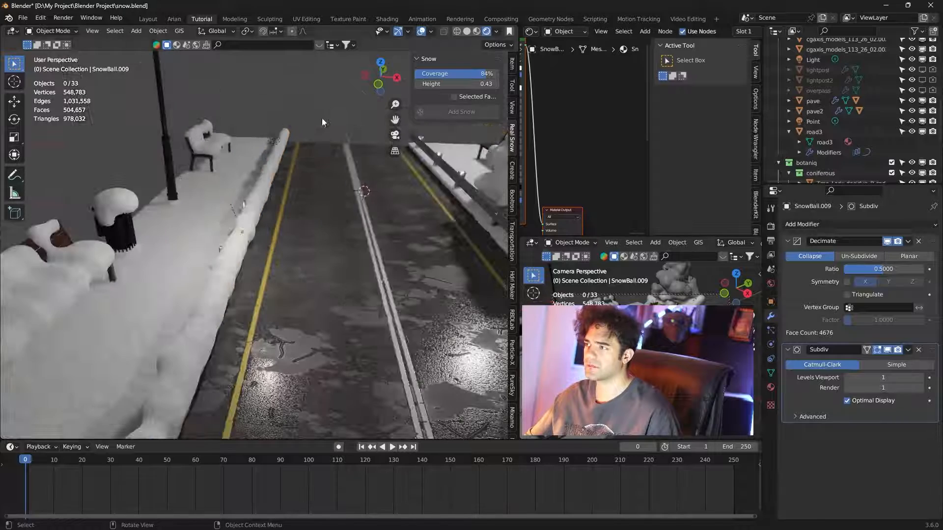
Step: Add snow at 84% coverage and 0.43 height to the metal road barrier on the tree side of the road
middle_click_drag(331, 160, 343, 193)
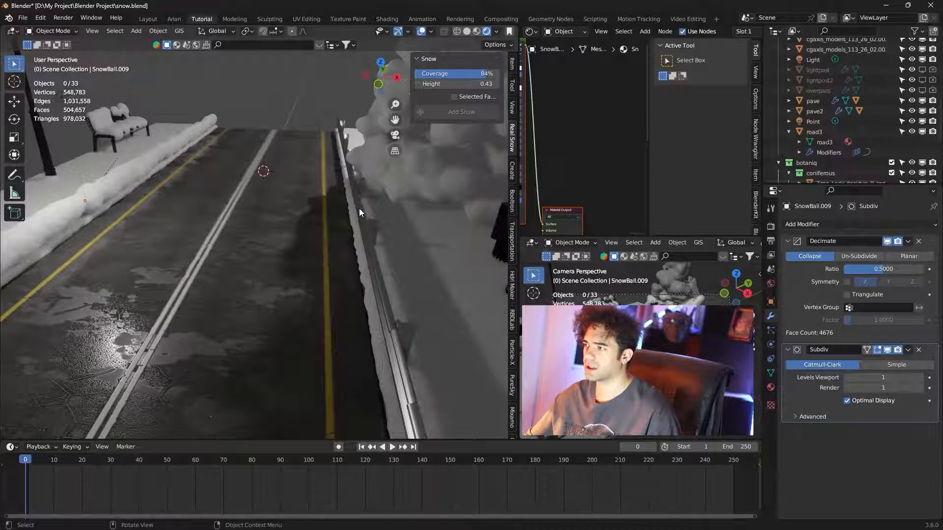
left_click(358, 208)
left_click(471, 114)
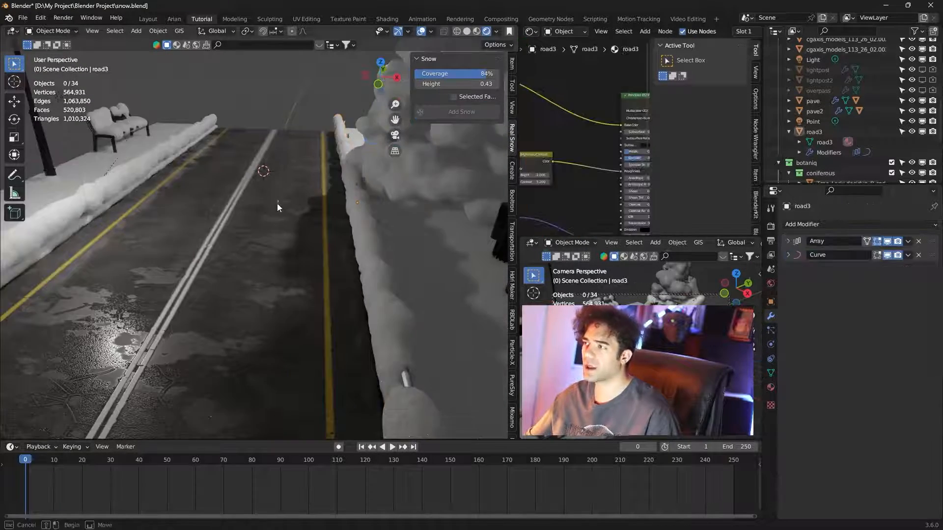
Step: Add snow to the black trash bin beside the bench near the tree, keeping the same coverage and height
middle_click_drag(293, 105, 308, 146)
scroll(308, 146, "down", 2)
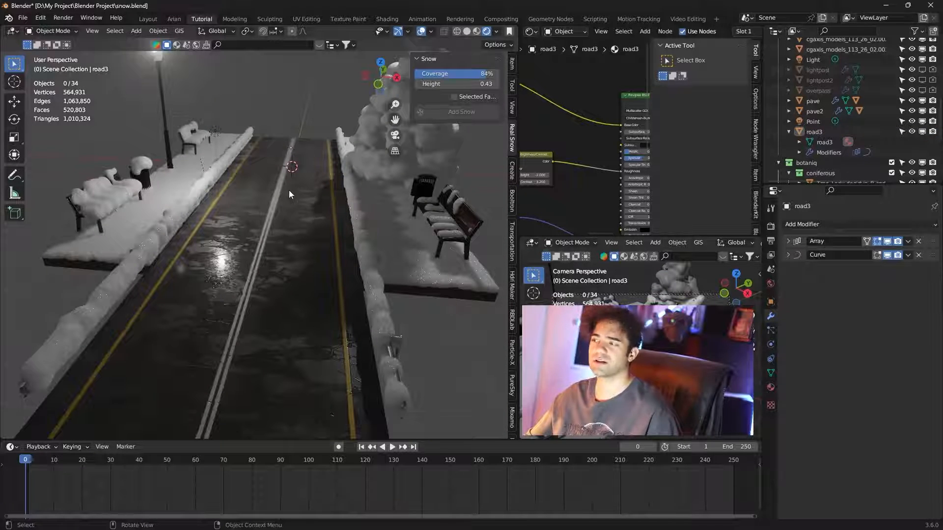
middle_click_drag(289, 193, 302, 214)
middle_click_drag(416, 216, 337, 242)
scroll(342, 243, "up", 5)
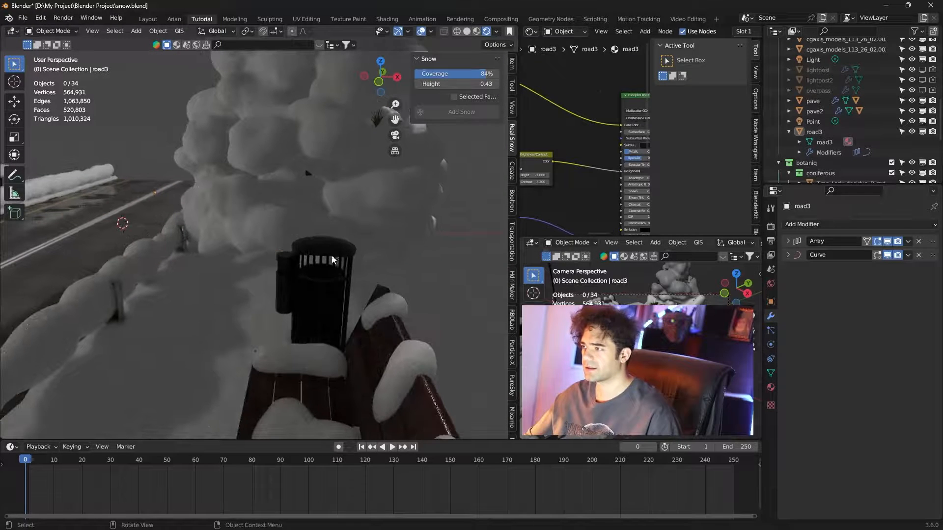
left_click(339, 252)
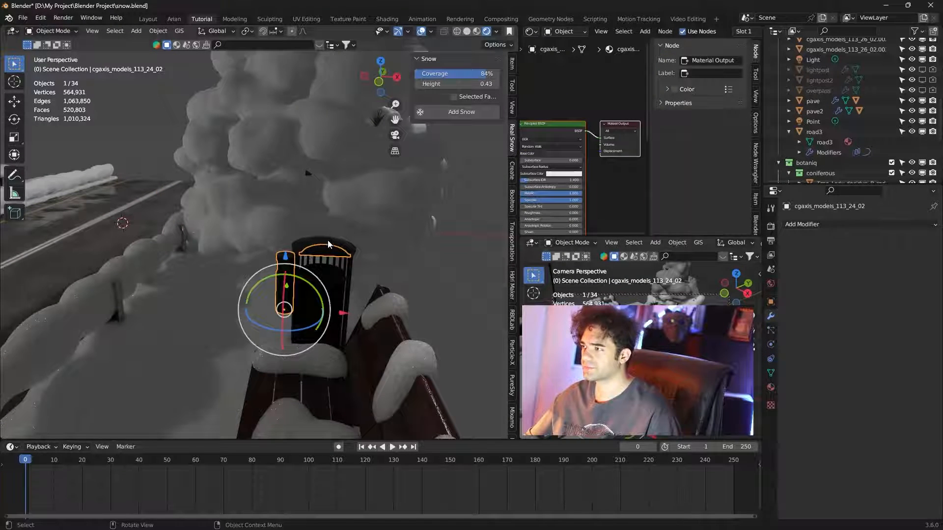
left_click(460, 113)
scroll(338, 243, "down", 5)
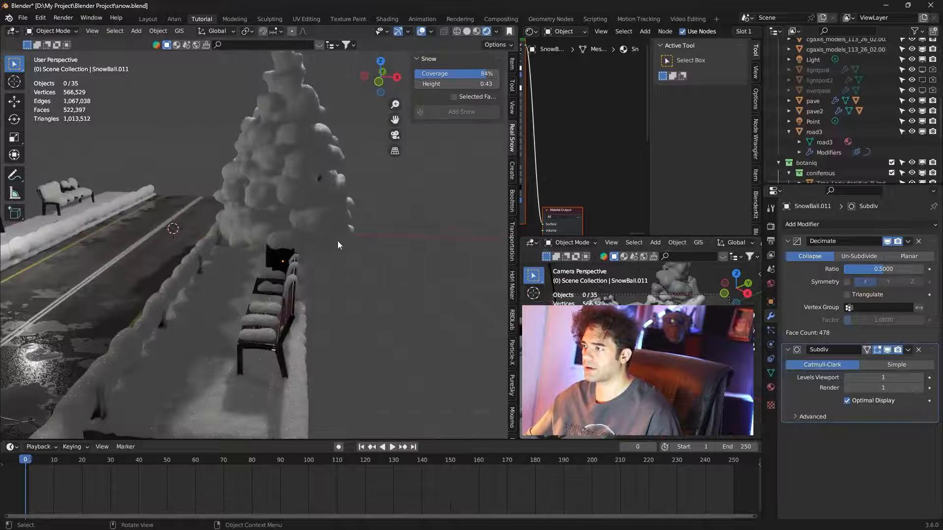
scroll(337, 244, "down", 3)
Step: Add a plane mesh at the road and scale it up until it spans the whole street scene
key("n")
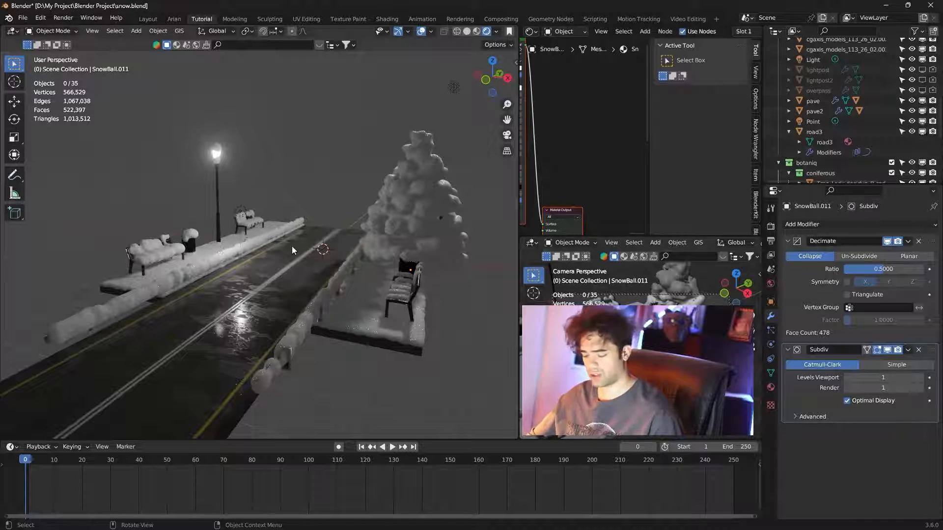
key("shift+a")
mouse_move(268, 127)
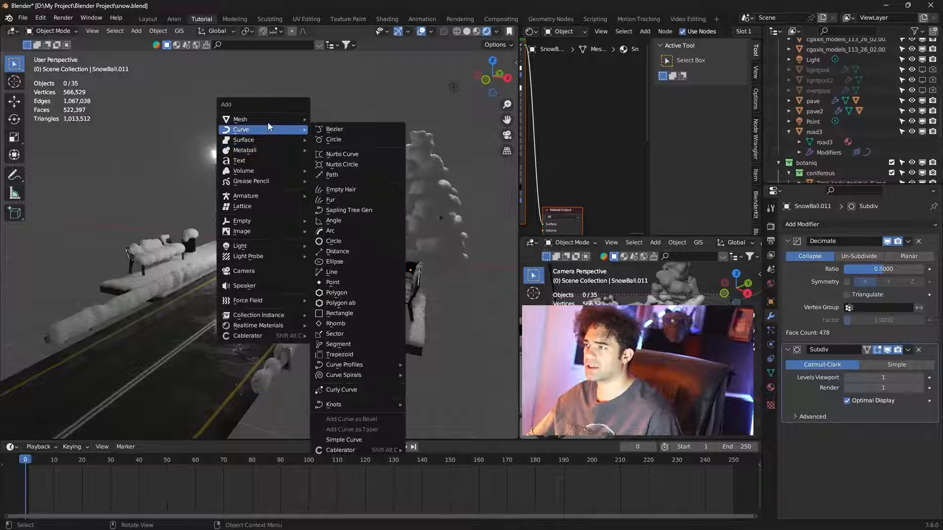
left_click(336, 121)
key("s")
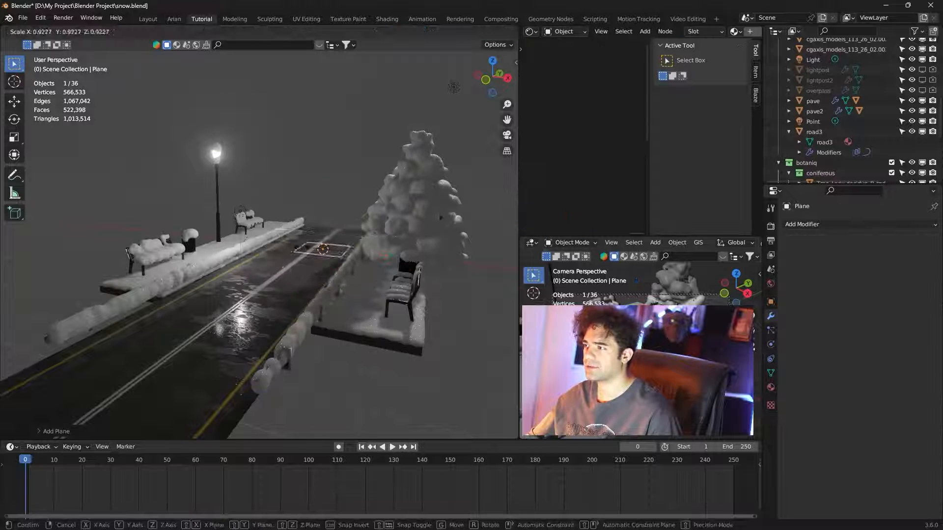
left_click(488, 222)
Step: Raise the plane vertically high above the lamp and tree, and enlarge it slightly more
key("g")
key("z")
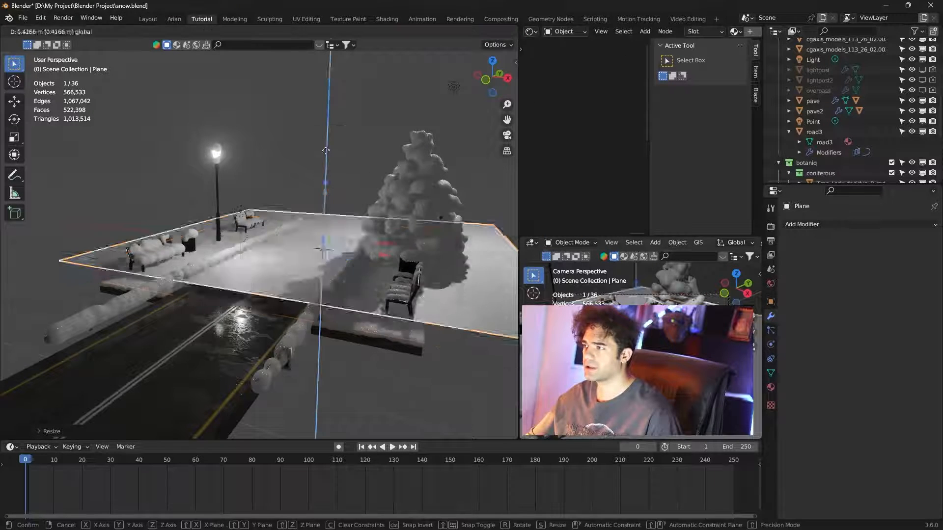
left_click(335, 119)
scroll(312, 109, "down", 3)
left_click_drag(305, 94, 307, 51)
left_click_drag(359, 107, 335, 96)
key("s")
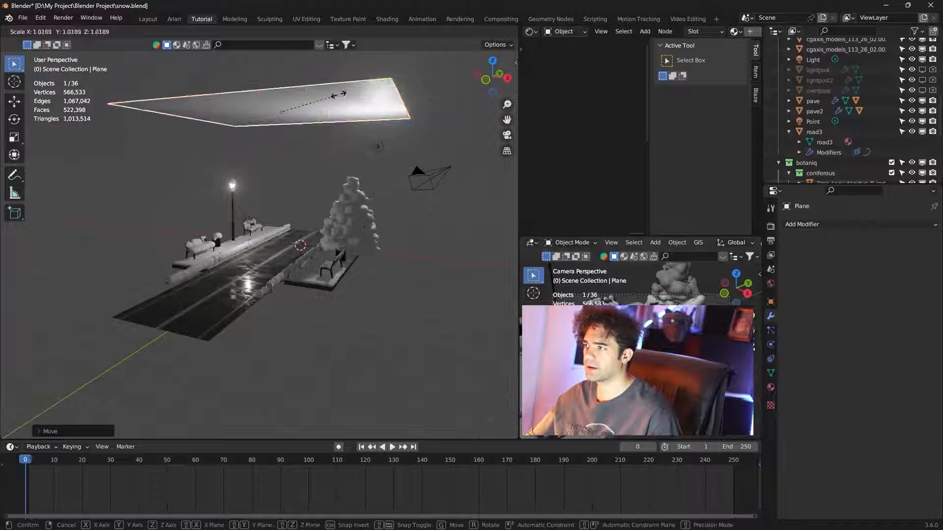
left_click(346, 85)
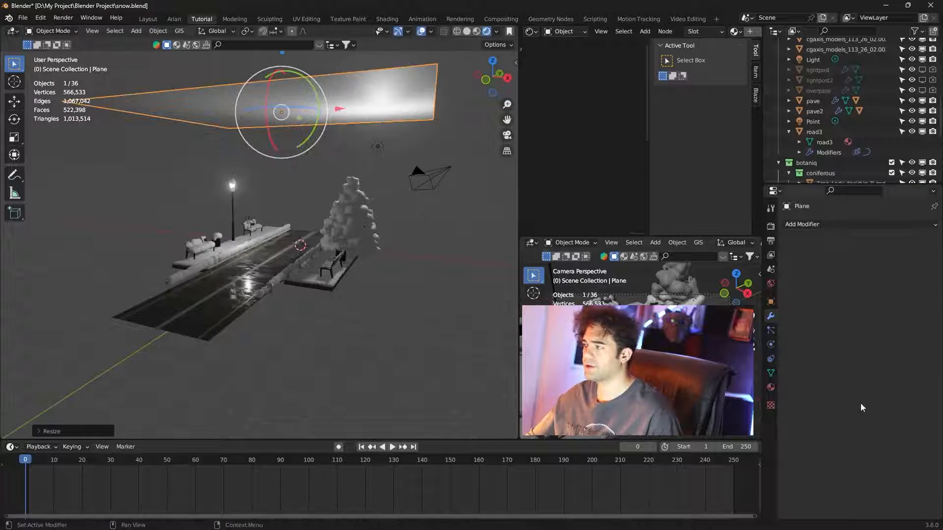
Step: Add an emitter particle system to the raised plane and preview its animation, returning to frame 1
left_click(770, 333)
left_click(934, 225)
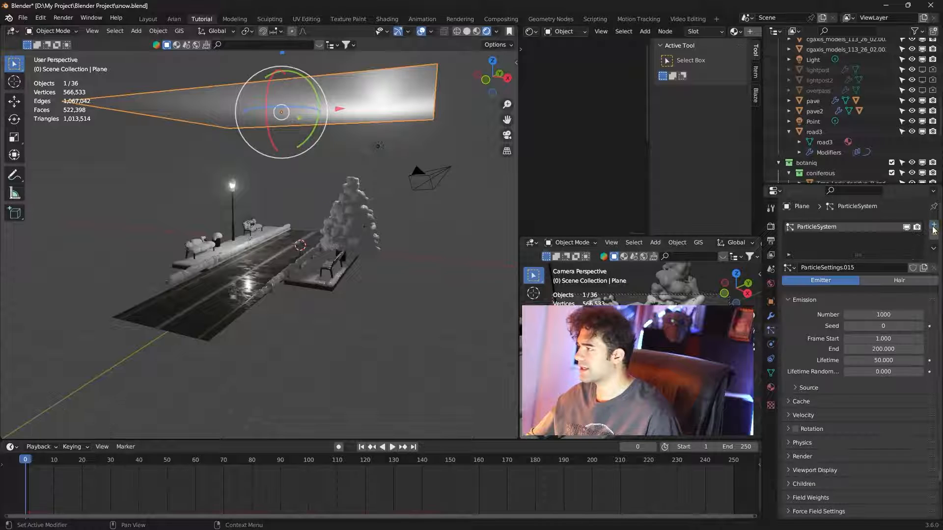
left_click(392, 447)
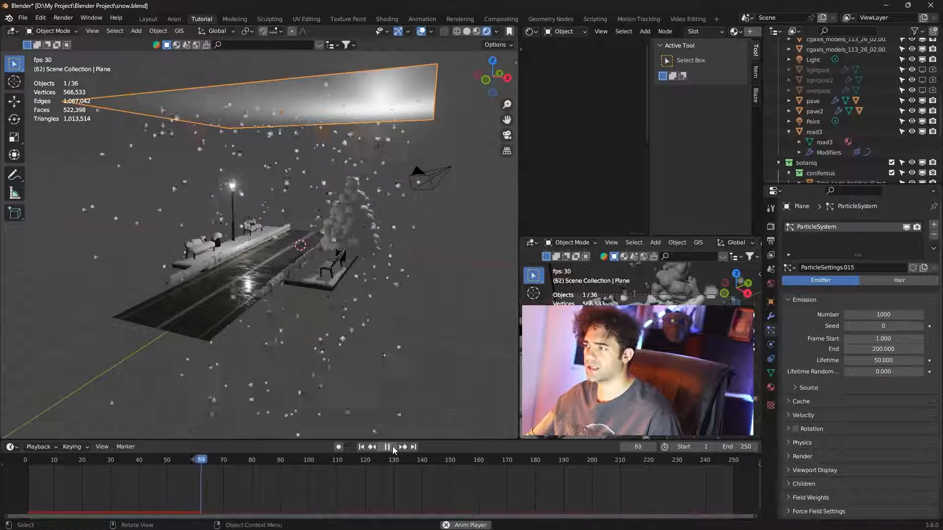
left_click(393, 446)
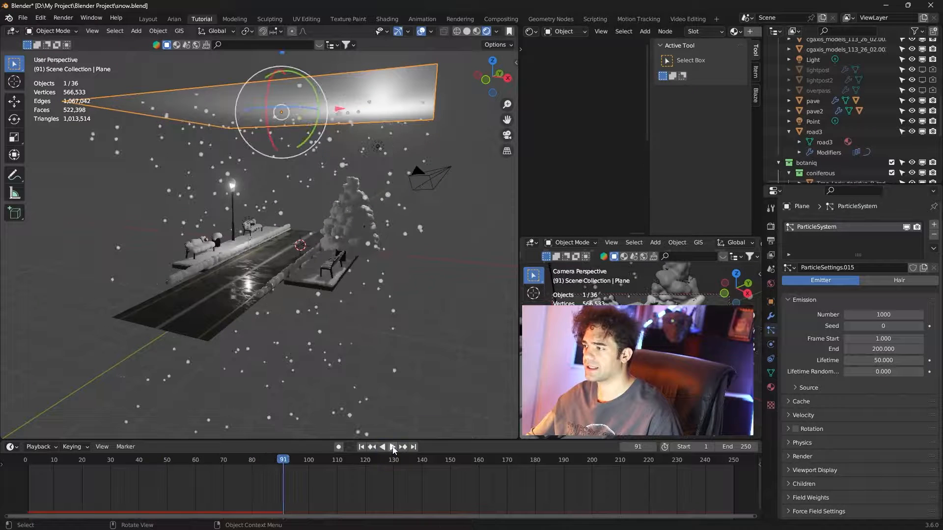
left_click(360, 447)
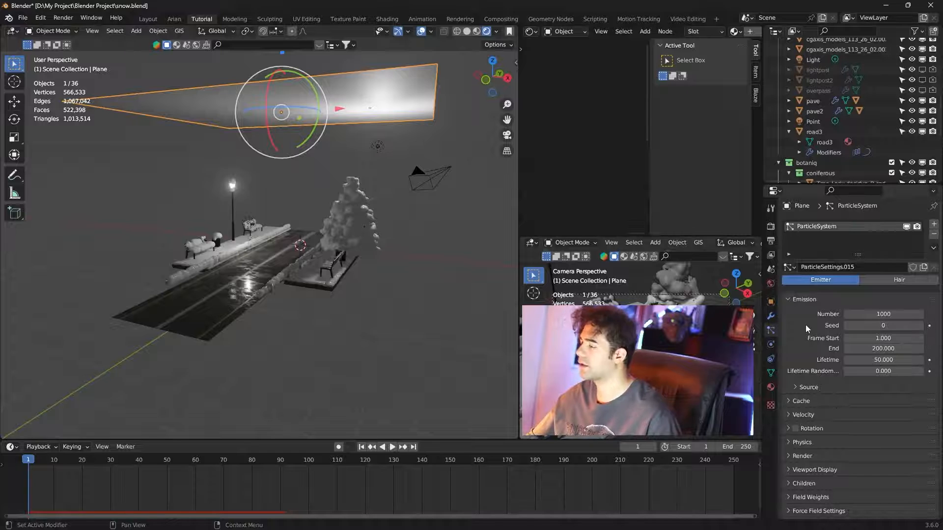
Step: Lower the particle system's gravity field weight to 0.101 and play back the slower fall
scroll(805, 326, "down", 2)
left_click(809, 408)
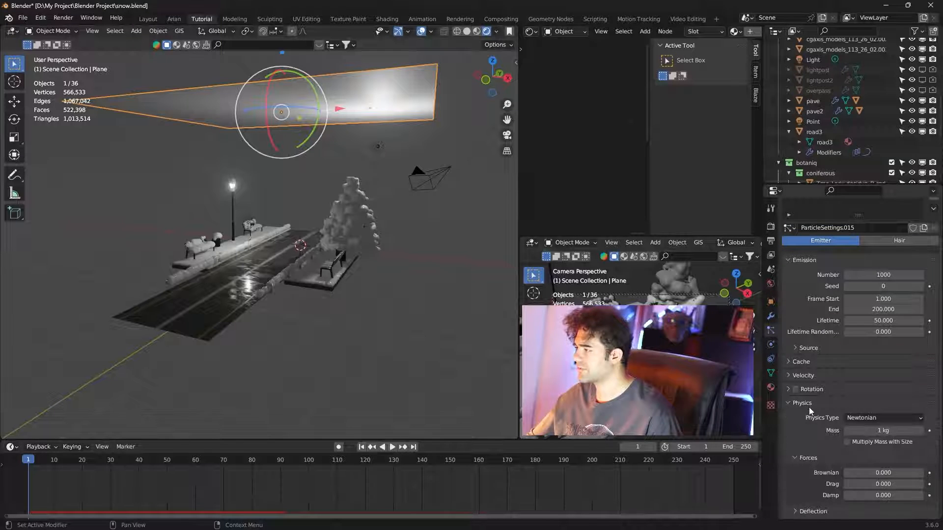
scroll(815, 422, "down", 5)
left_click(826, 461)
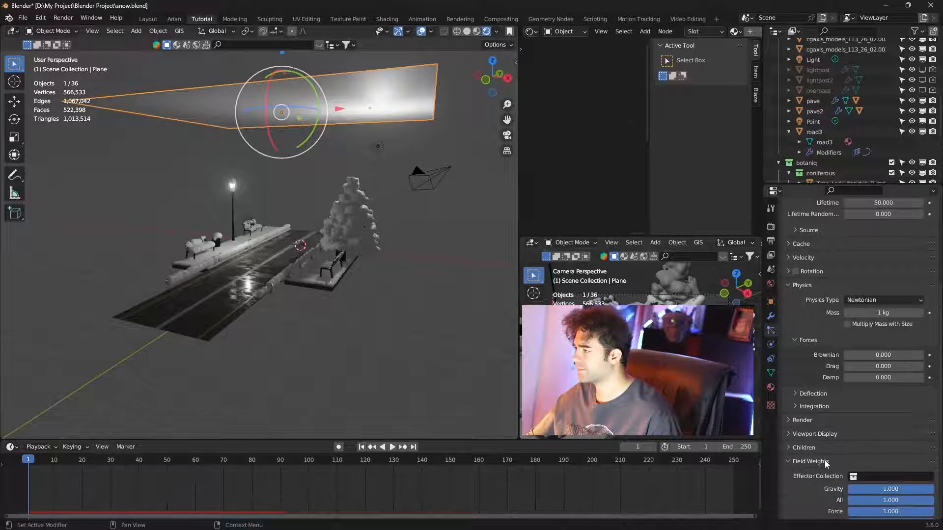
scroll(825, 456, "down", 3)
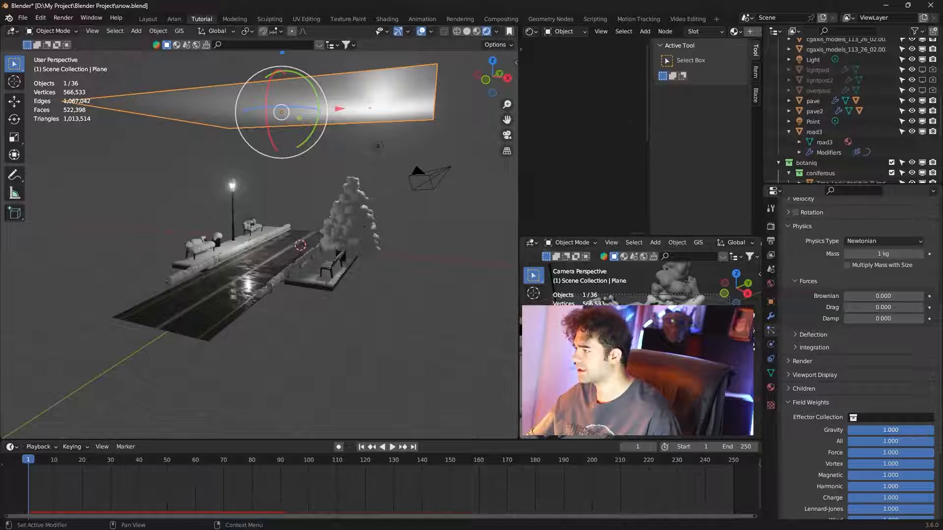
left_click_drag(914, 430, 862, 430)
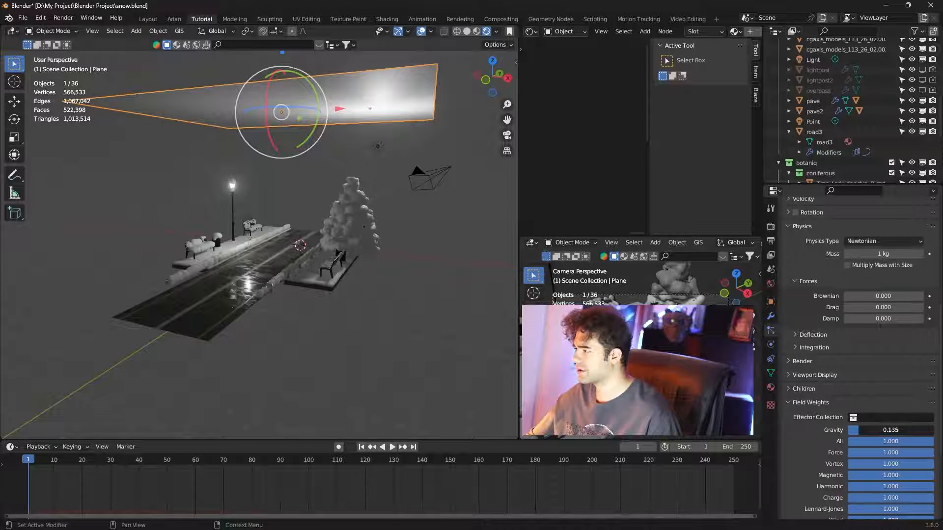
left_click_drag(863, 431, 858, 430)
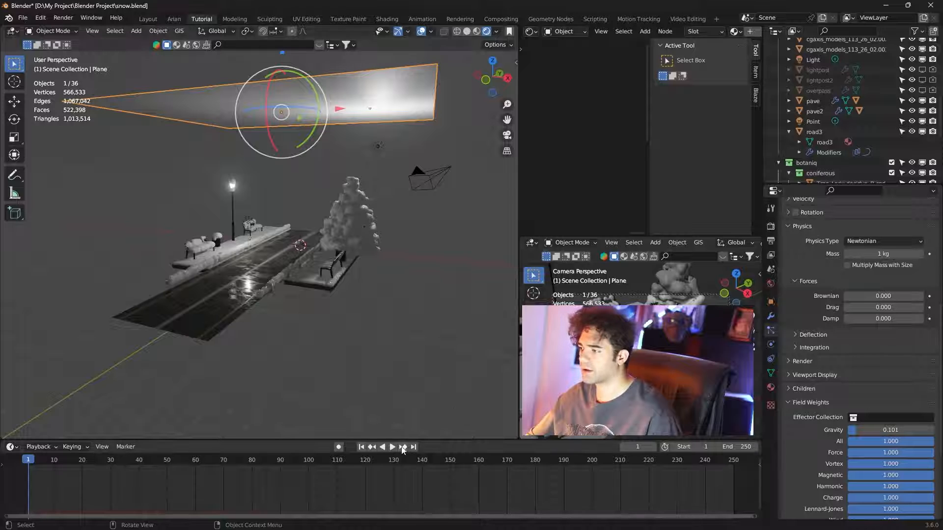
left_click(398, 449)
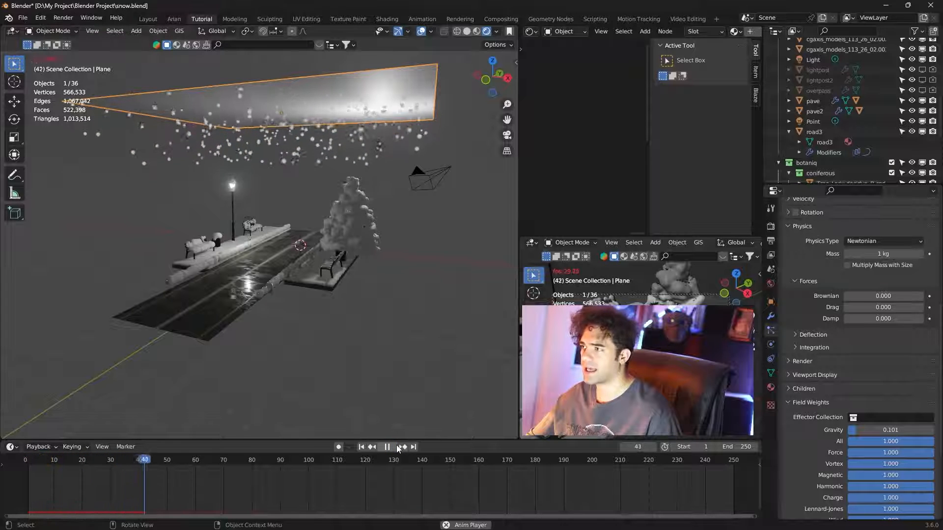
left_click(393, 448)
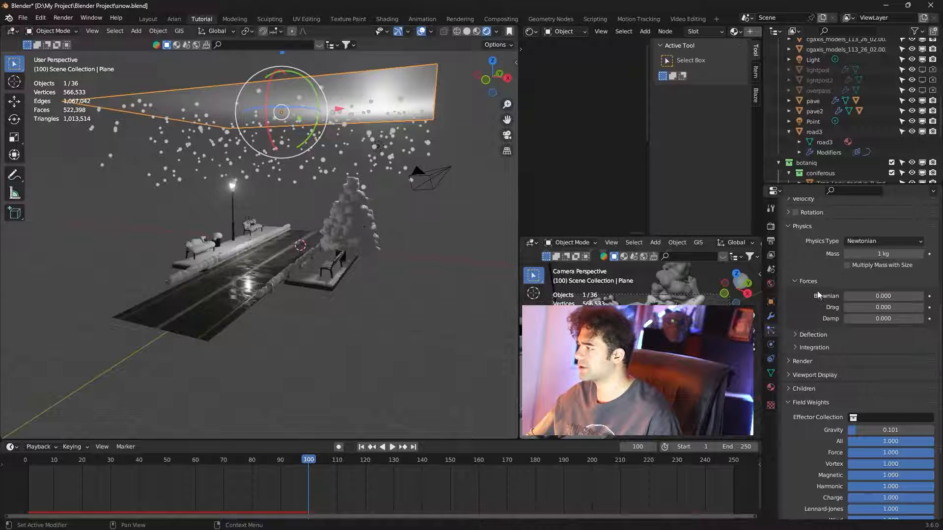
Step: Set the particle lifetime to 250 frames and play the snowfall from the first frame
scroll(817, 291, "up", 10)
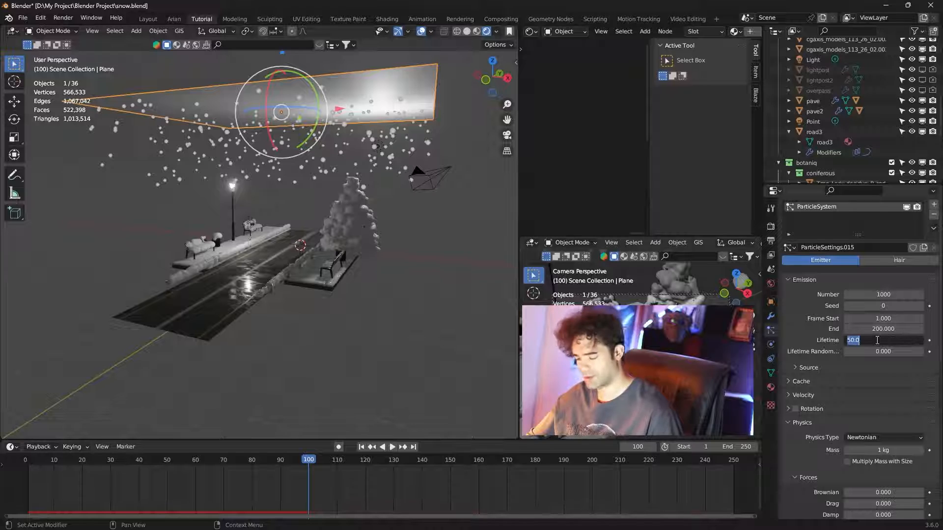
type("250")
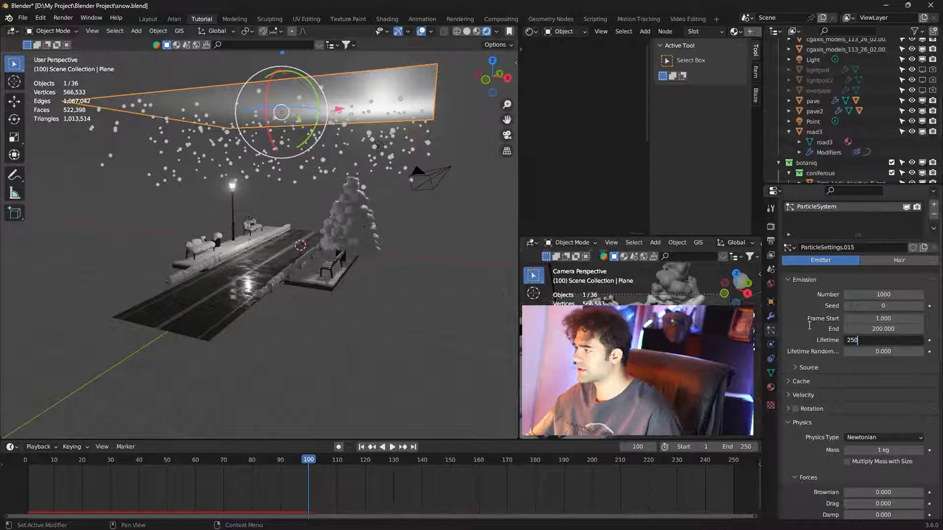
key("Return")
left_click(362, 447)
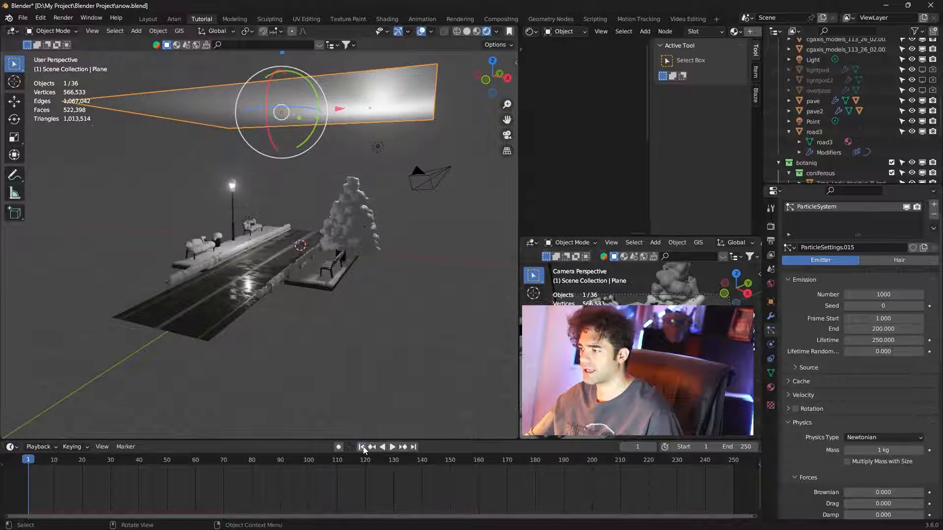
left_click(393, 448)
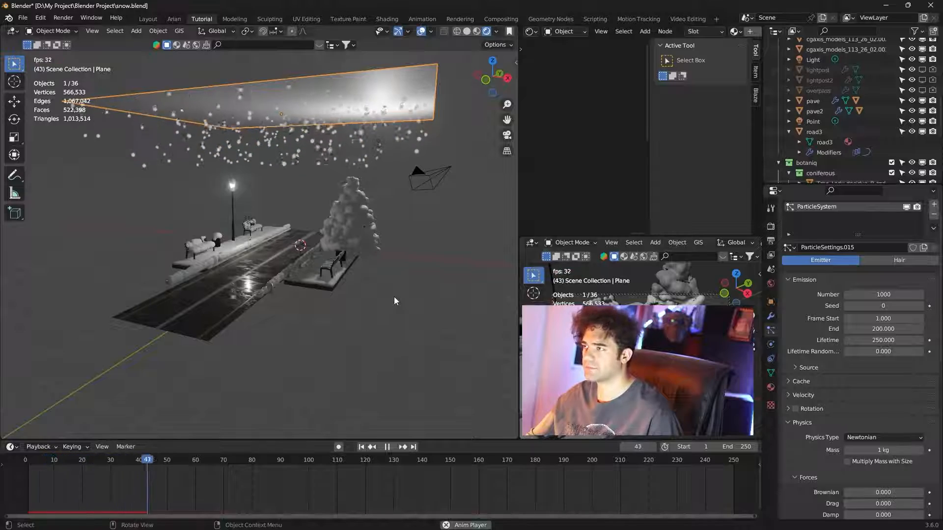
left_click(387, 448)
Step: Set the particles' Brownian force to 5 and replay the snowfall from the first frame
scroll(812, 400, "down", 4)
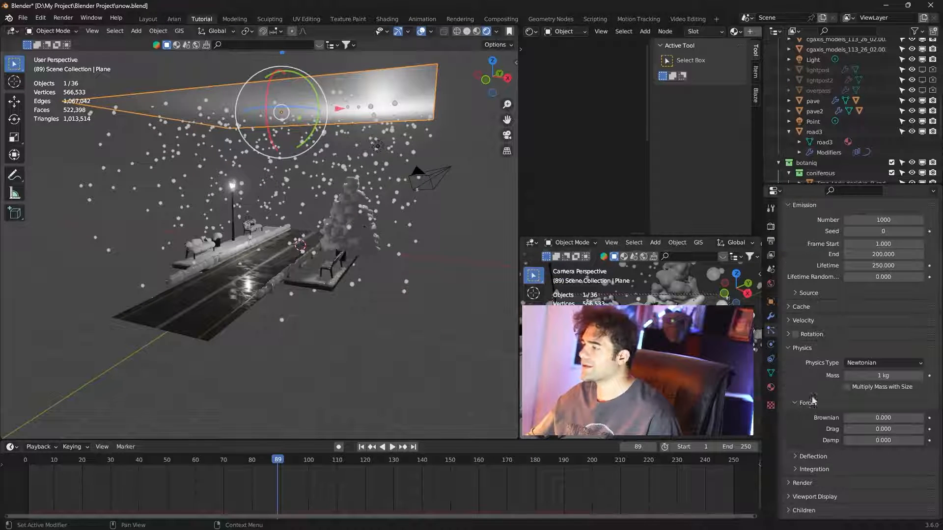
left_click(872, 417)
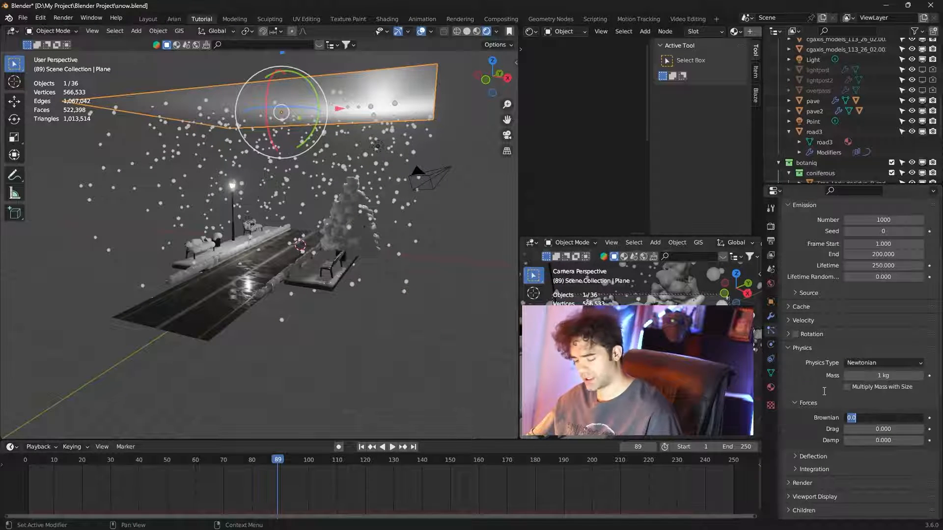
key("Return")
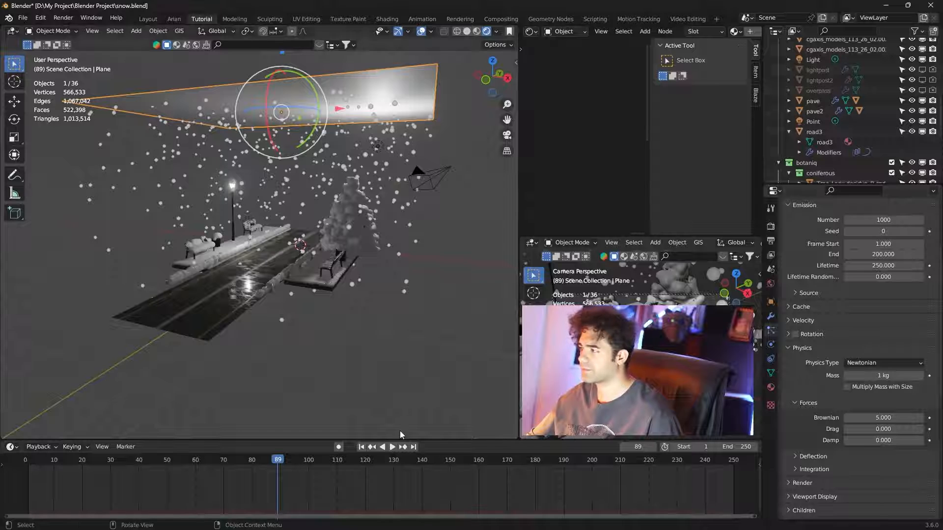
left_click(361, 447)
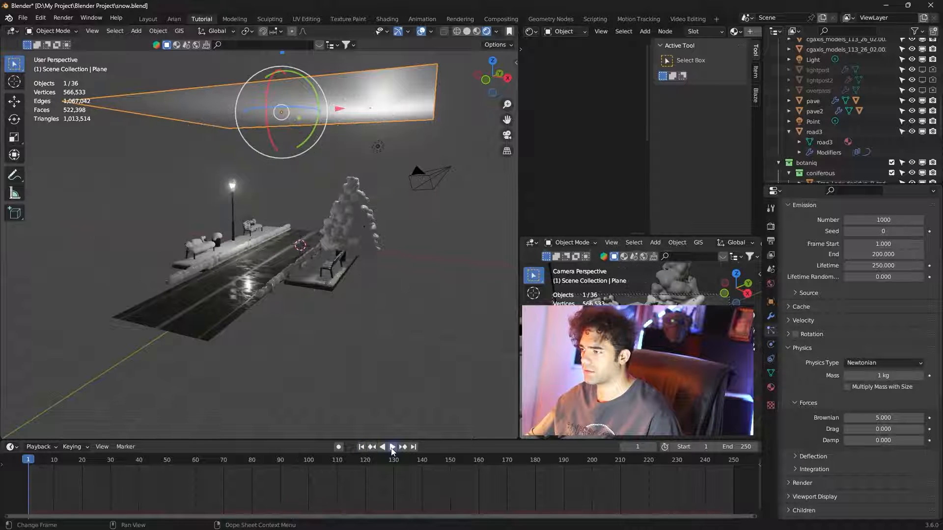
left_click(392, 447)
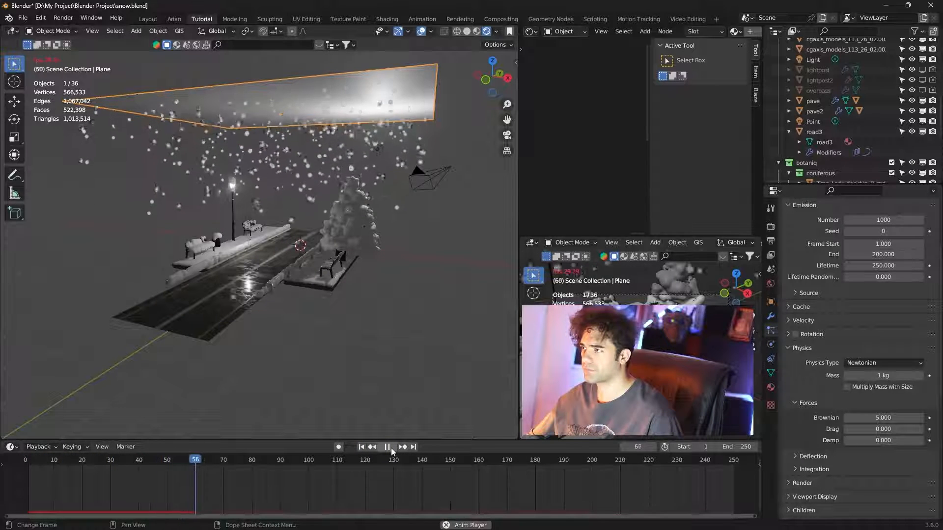
left_click(387, 446)
Step: Add a UV sphere and move it along the X axis to an empty spot beyond the tree-side pavement
left_click(287, 268)
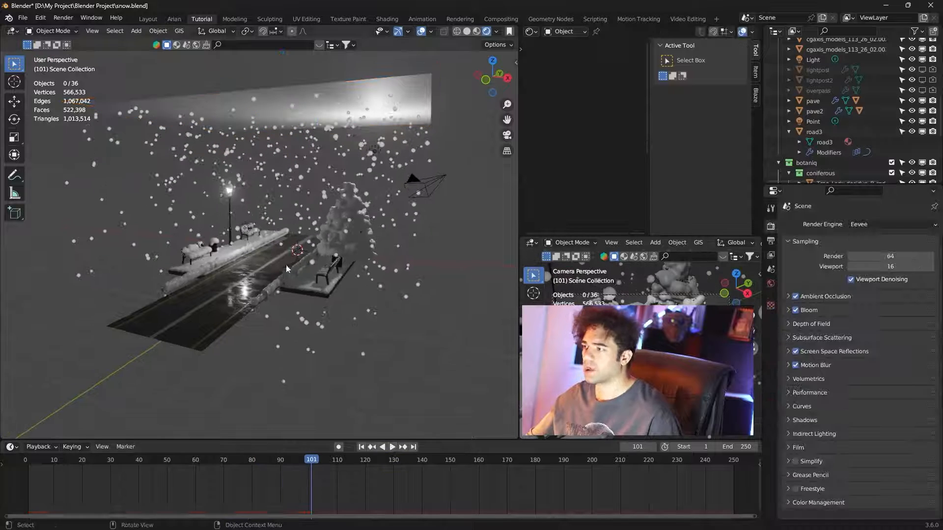
key("shift+a")
mouse_move(265, 264)
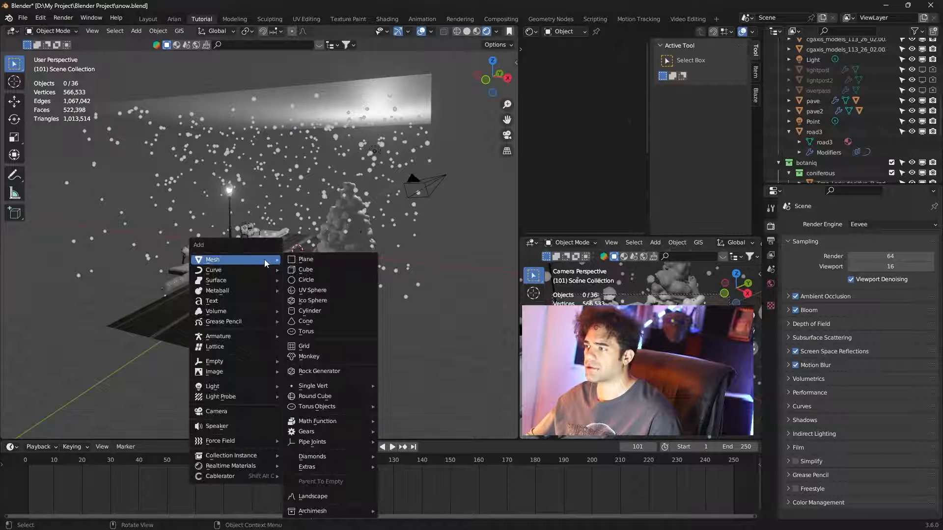
left_click(325, 293)
key("g")
key("x")
left_click(513, 269)
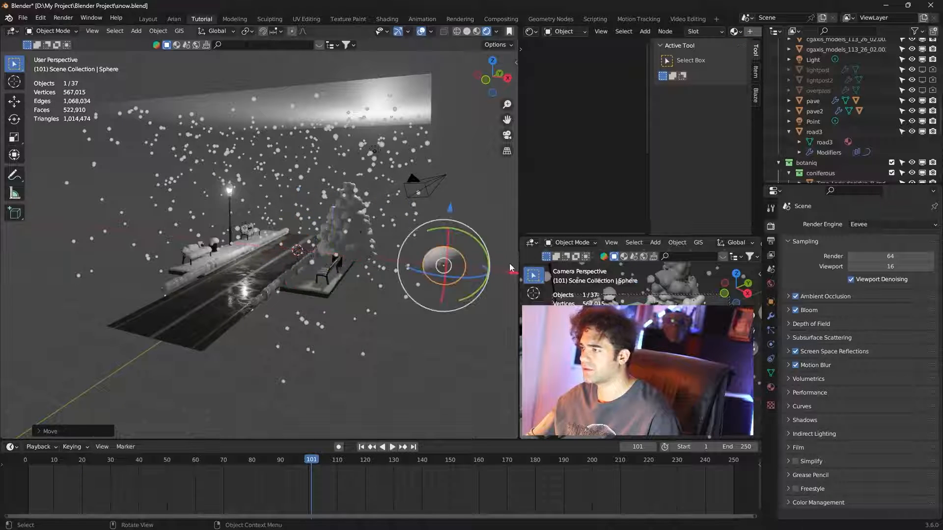
Step: Shade the UV sphere smooth and shift it slightly farther from the scene along the X axis
right_click(459, 248)
left_click(457, 247)
key("g")
key("x")
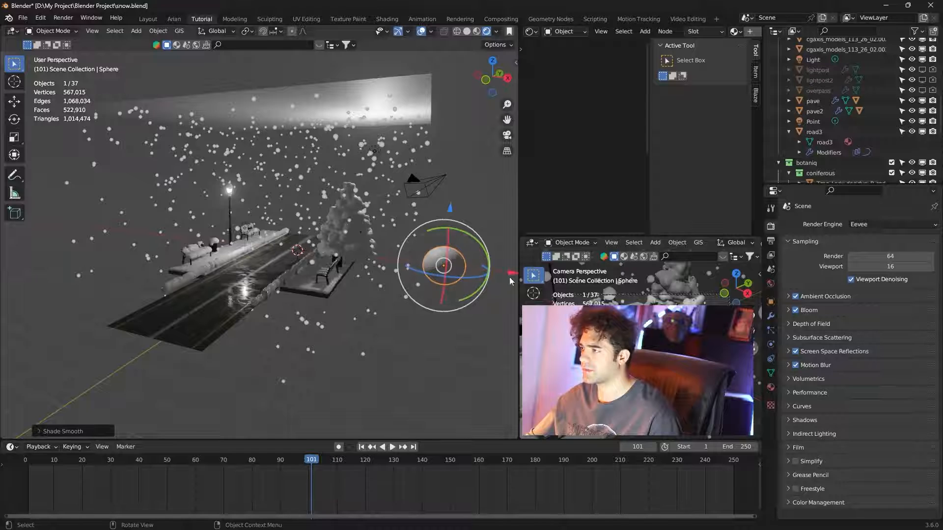
left_click(55, 295)
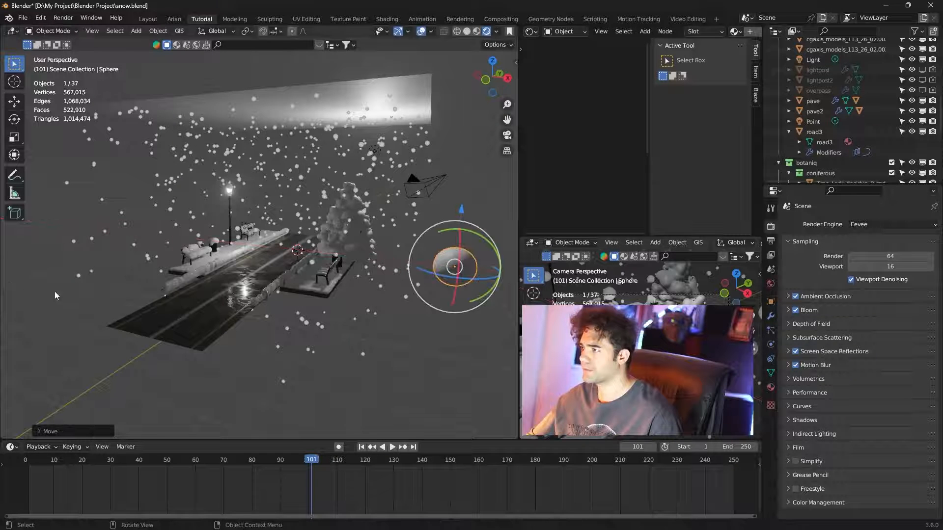
Step: Give the UV sphere a new material and deselect it
left_click(771, 387)
left_click(869, 268)
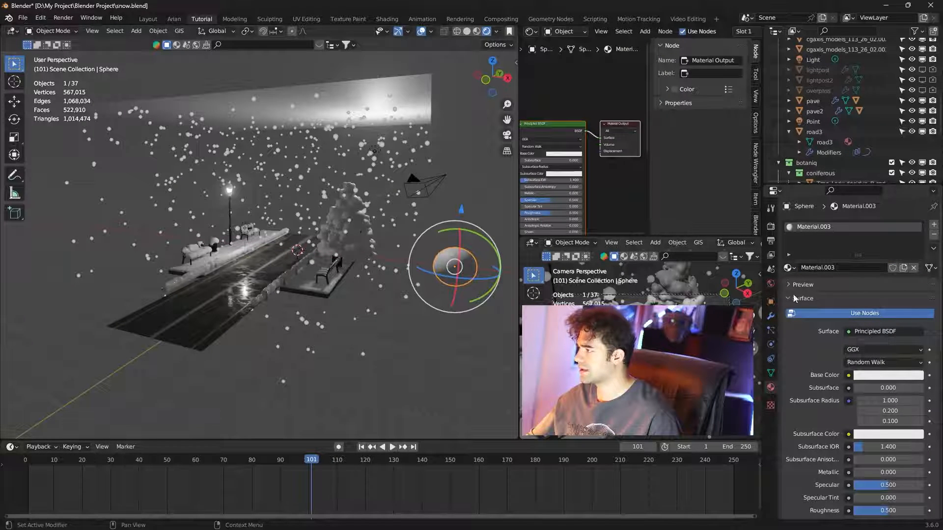
left_click(432, 210)
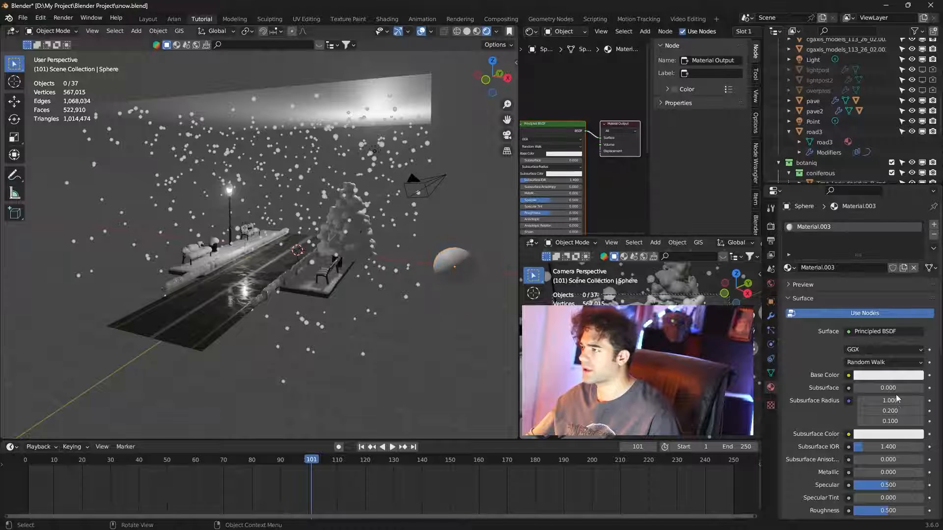
Step: Render the emitter plane's particles as an object, using the UV sphere as the instance object
left_click(249, 130)
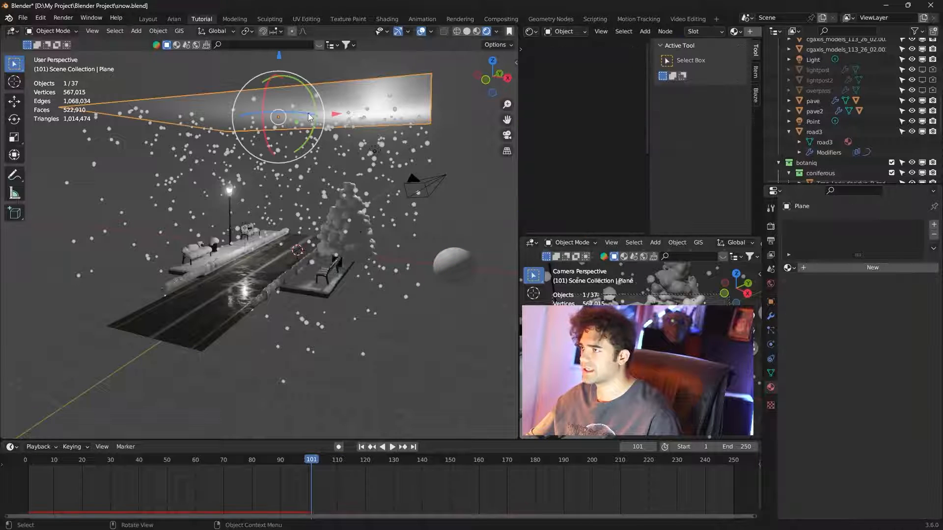
left_click(770, 330)
scroll(821, 379, "down", 8)
left_click(809, 361)
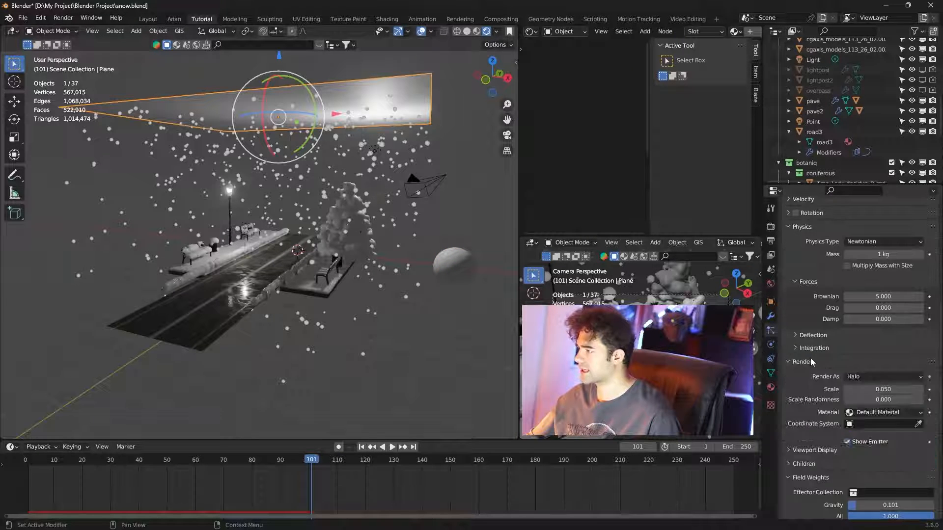
left_click(888, 376)
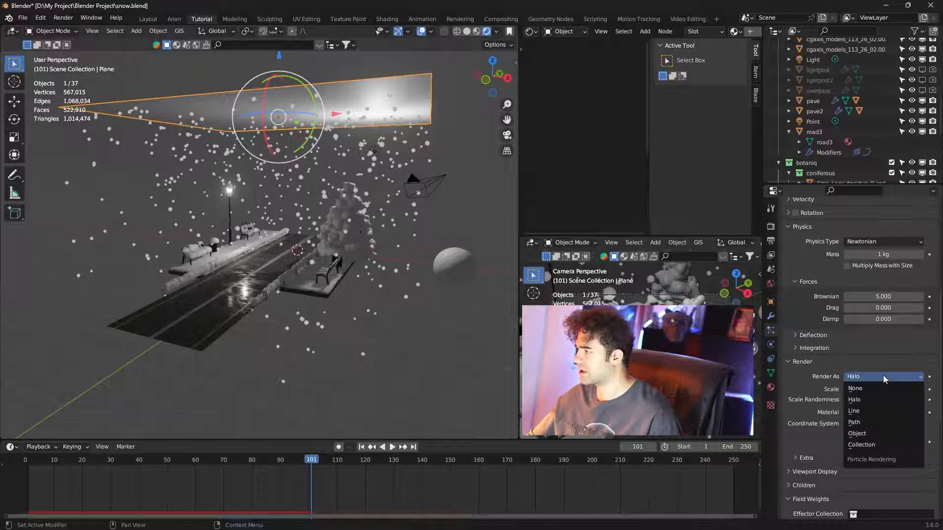
left_click(872, 432)
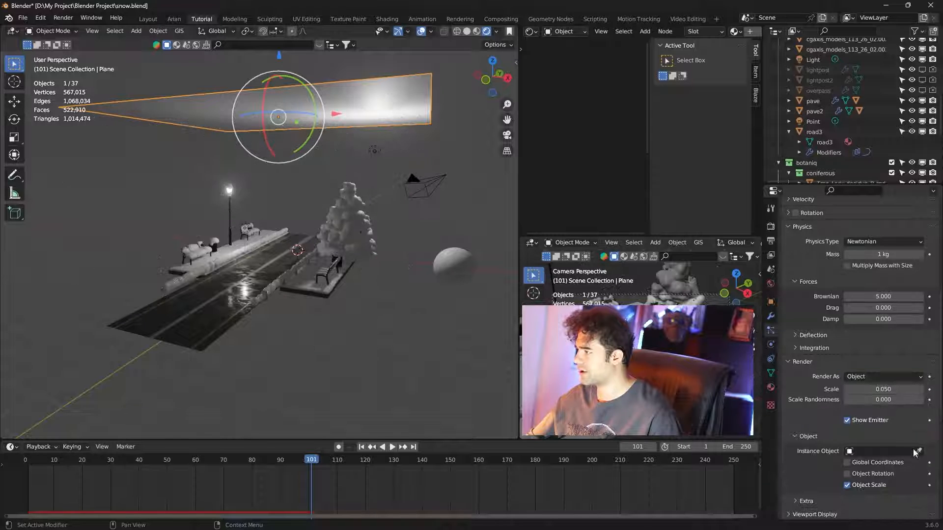
left_click(917, 451)
left_click(463, 260)
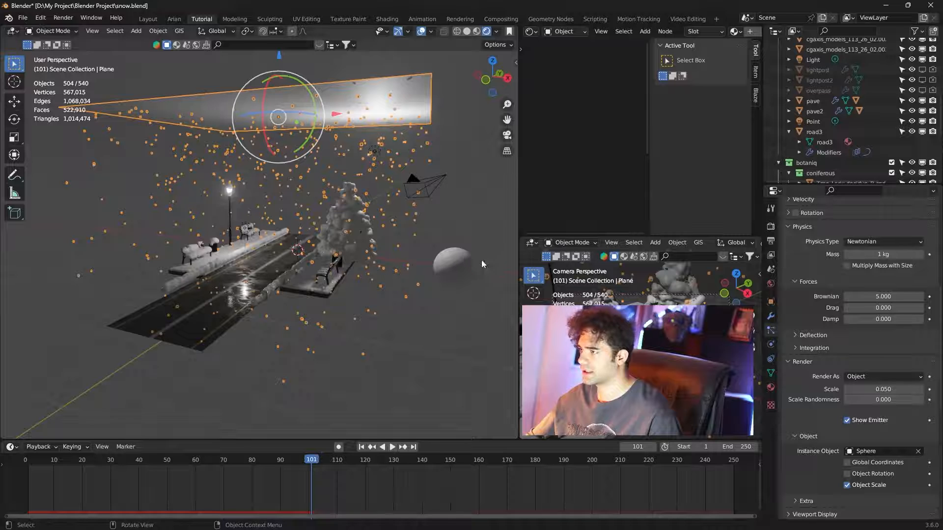
Step: Set the emitter plane's particle render scale to 0.060 and its scale randomness to 0.358
left_click(471, 233)
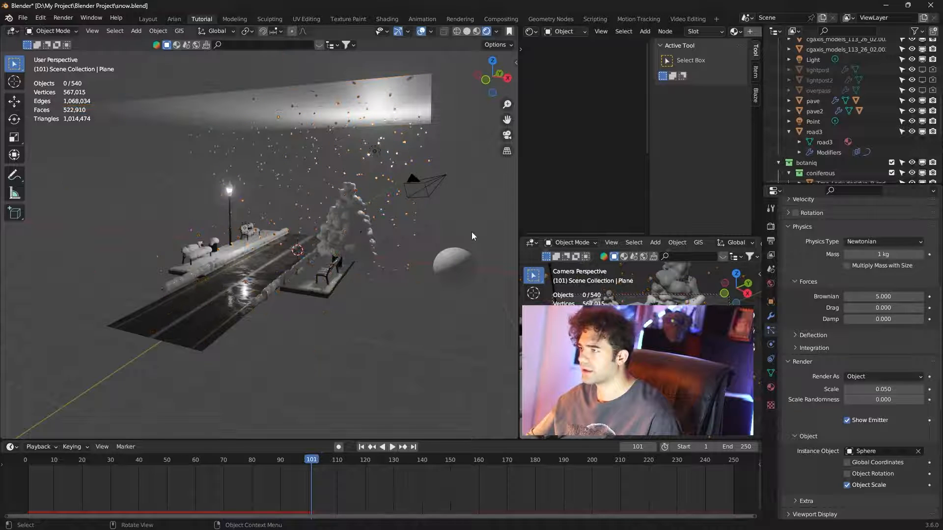
left_click(452, 268)
left_click(405, 109)
scroll(827, 420, "down", 5)
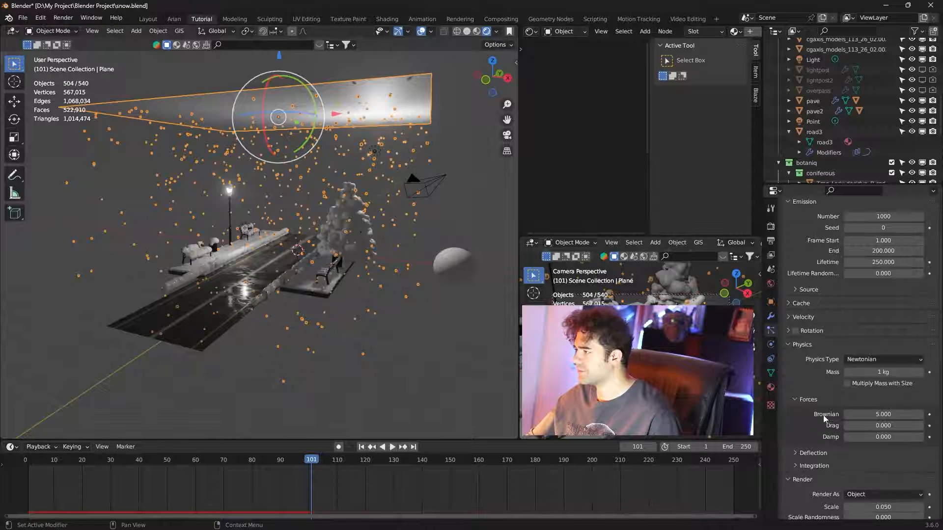
scroll(797, 395, "down", 5)
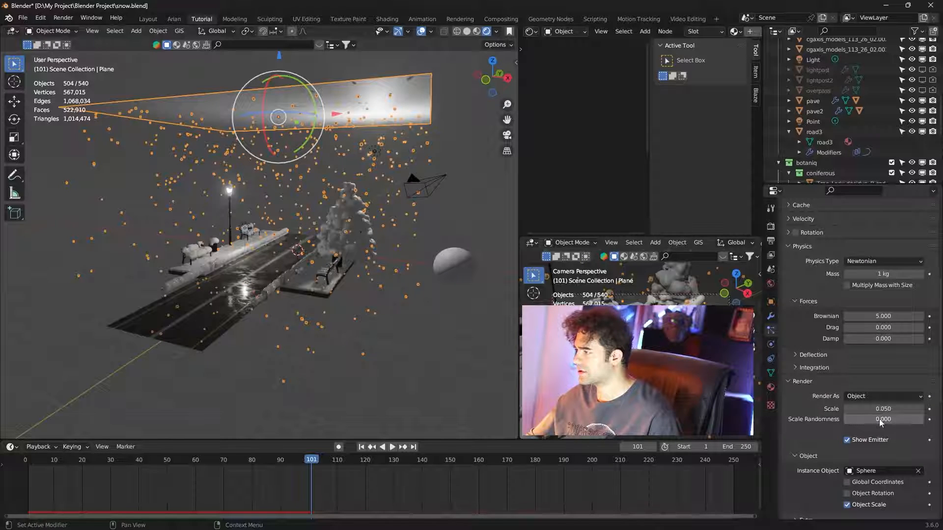
left_click(920, 410)
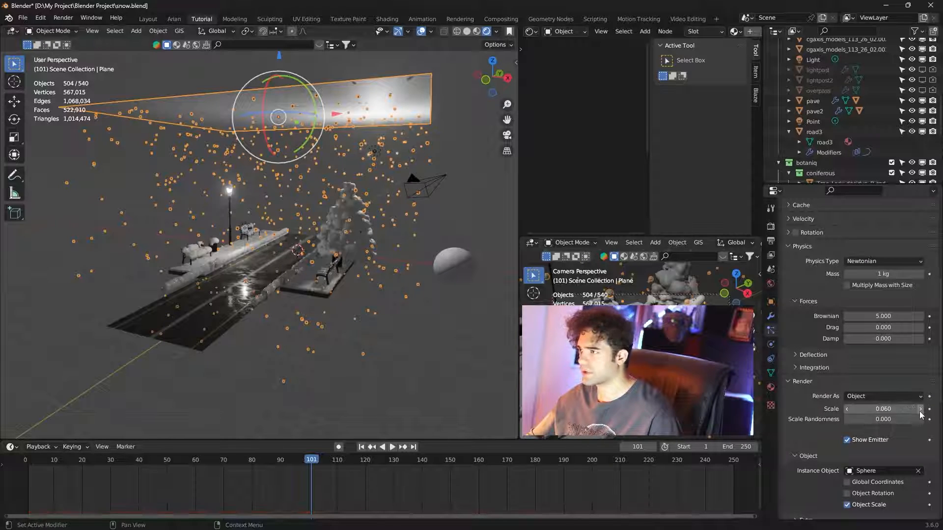
middle_click_drag(330, 194, 308, 176)
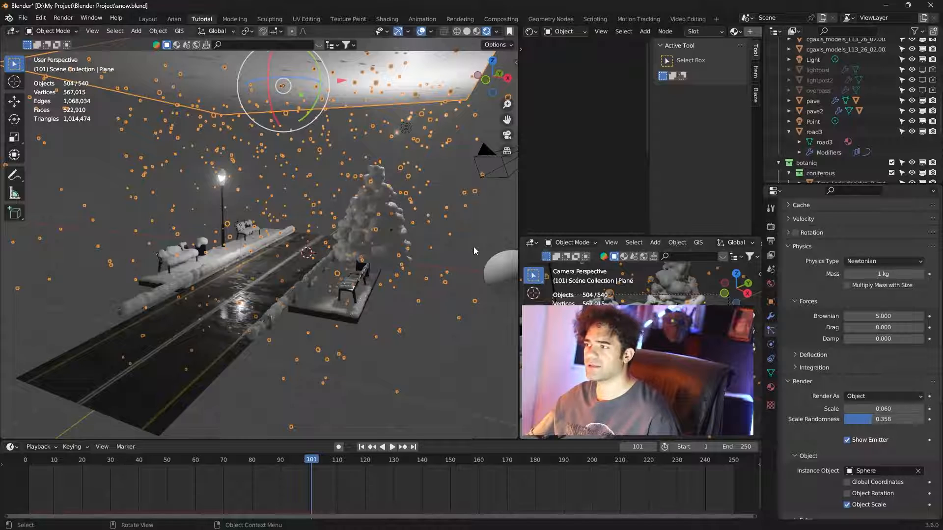
Step: Deselect everything and reduce the particle render scale to 0.030 for finer snowflakes
key("alt+a")
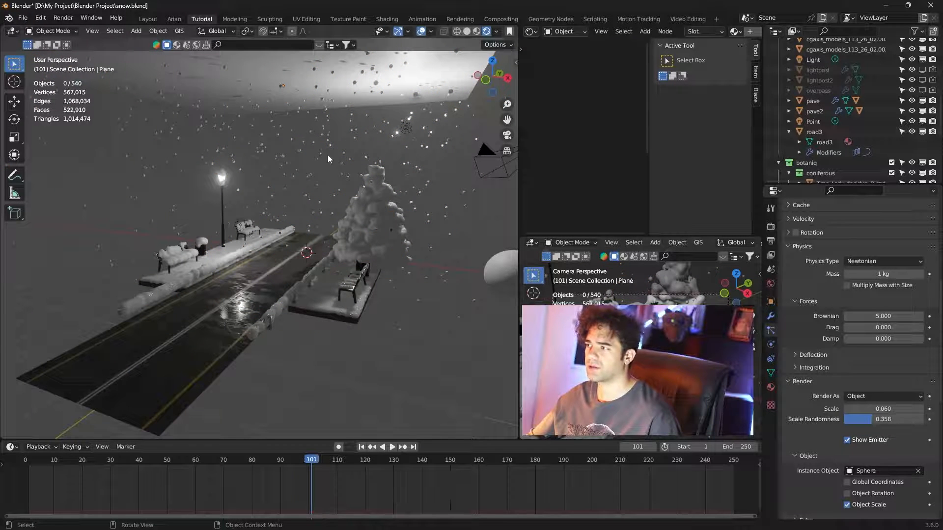
scroll(329, 153, "up", 2)
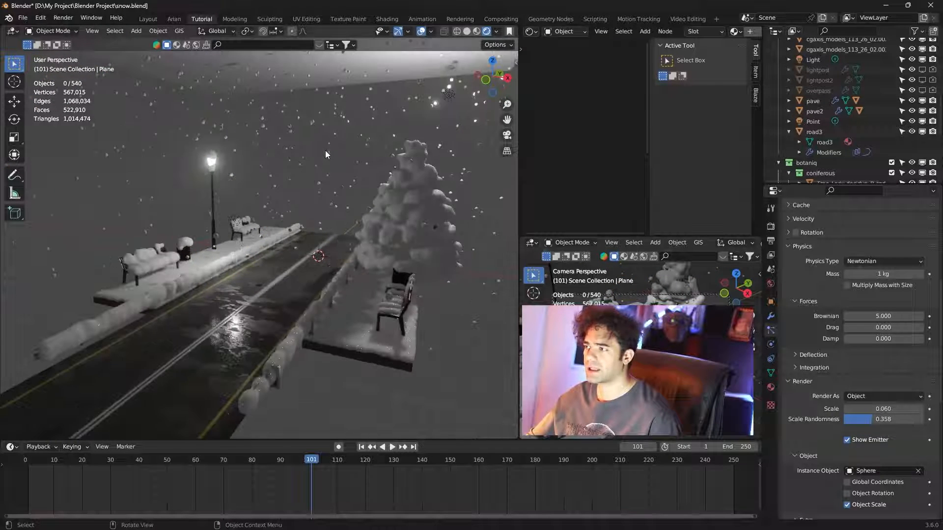
left_click_drag(898, 408, 867, 408)
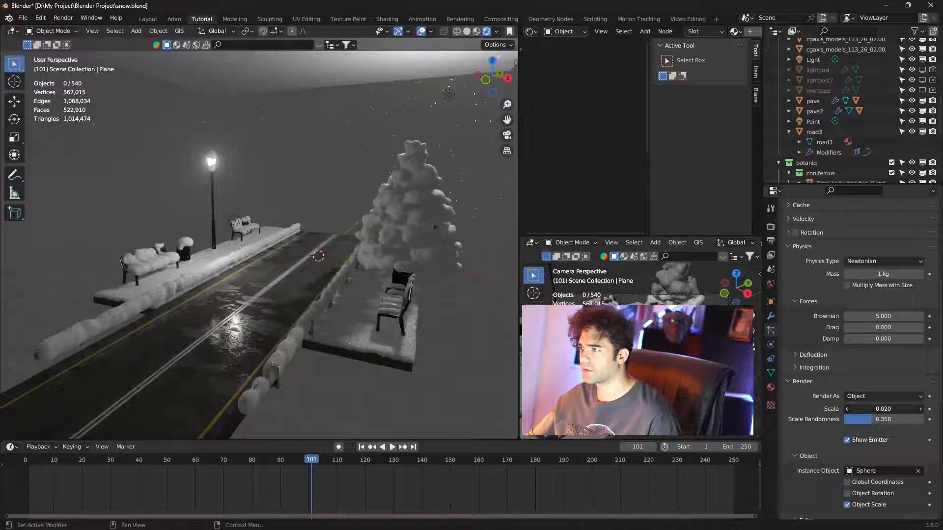
left_click(921, 409)
middle_click_drag(312, 212, 337, 227)
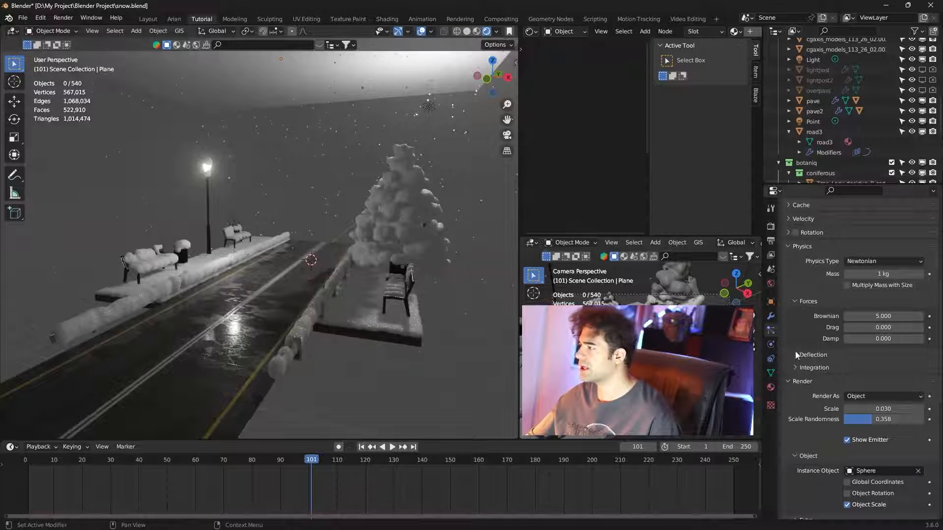
Step: Set the particle emission number to 2000 and play the snowfall from the first frame
scroll(811, 325, "up", 10)
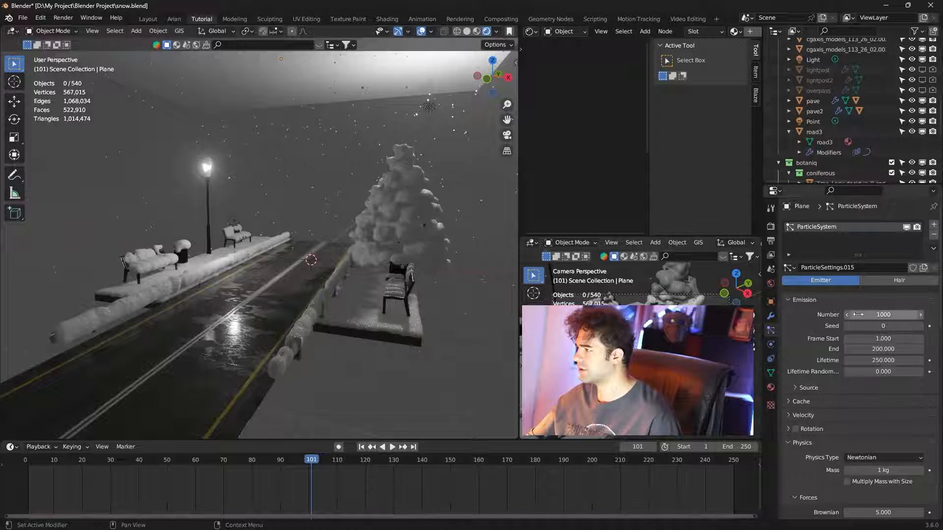
left_click(869, 315)
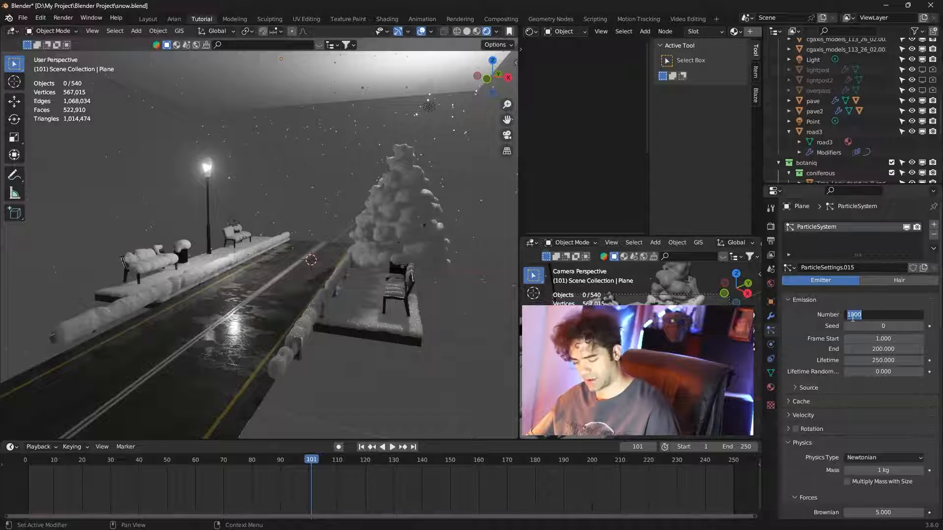
type("2000")
key("Return")
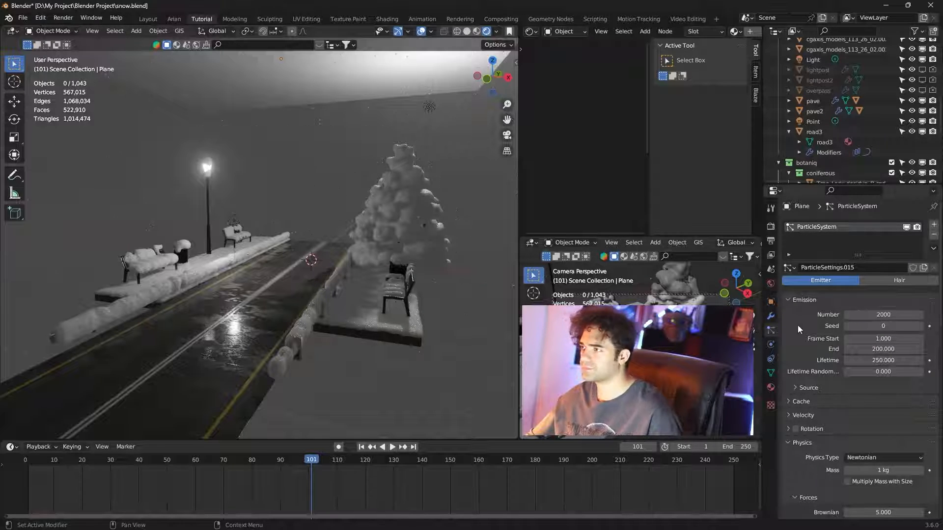
left_click(362, 447)
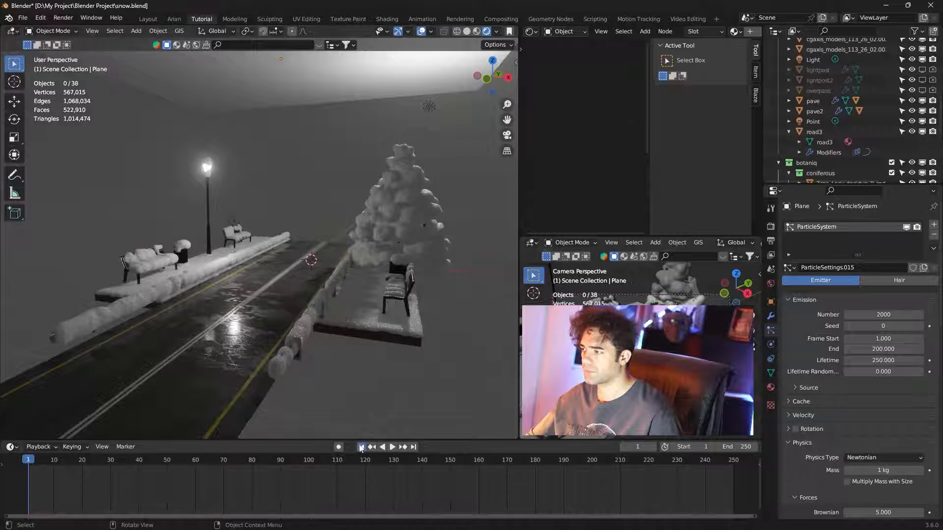
left_click(393, 447)
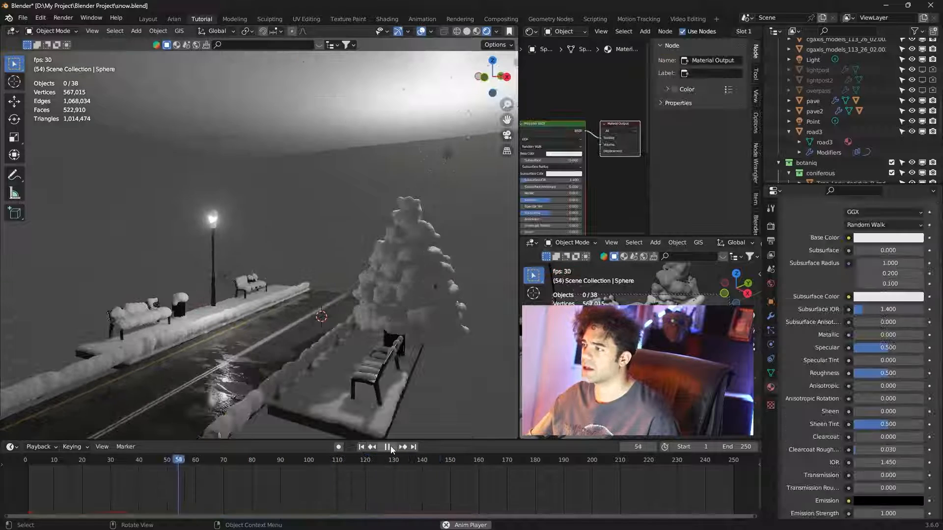
left_click(389, 447)
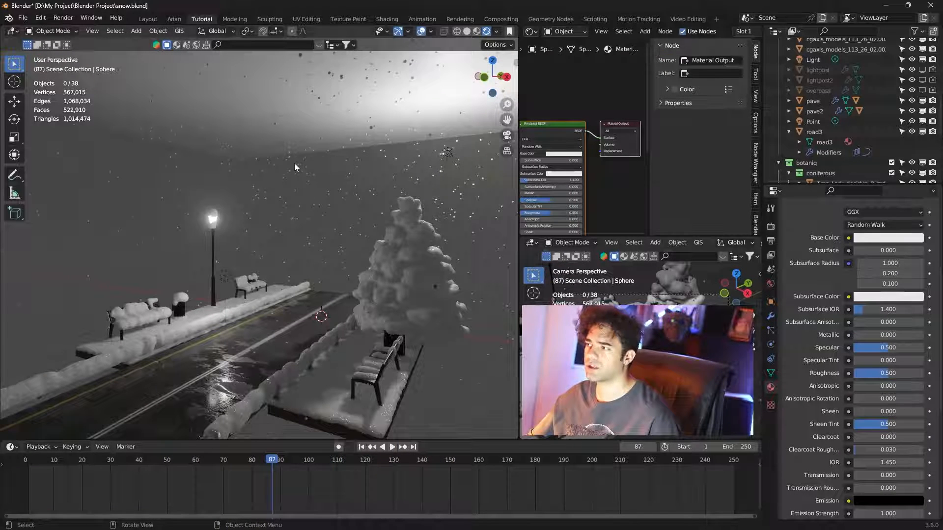
Step: Set the UV sphere material's emission colour to grey and replay the snowfall from the first frame
scroll(396, 213, "down", 6)
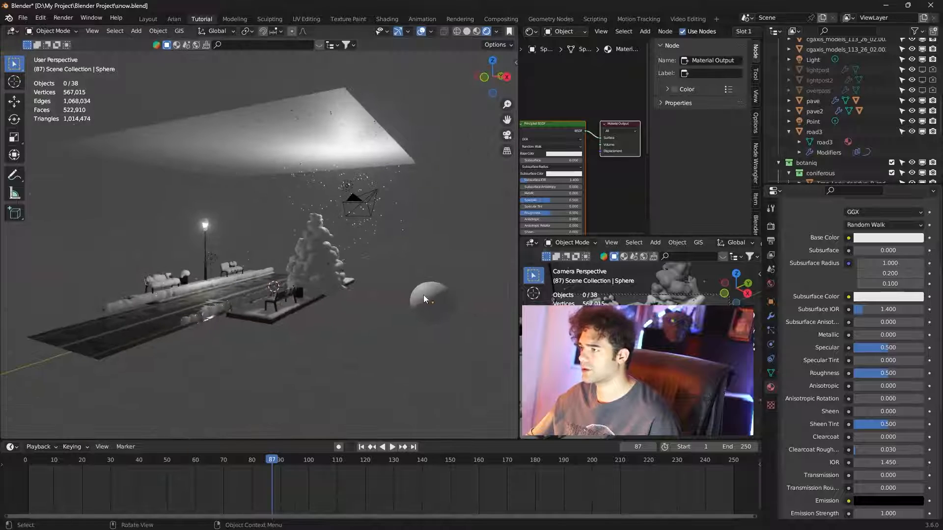
left_click(426, 296)
scroll(362, 230, "up", 3)
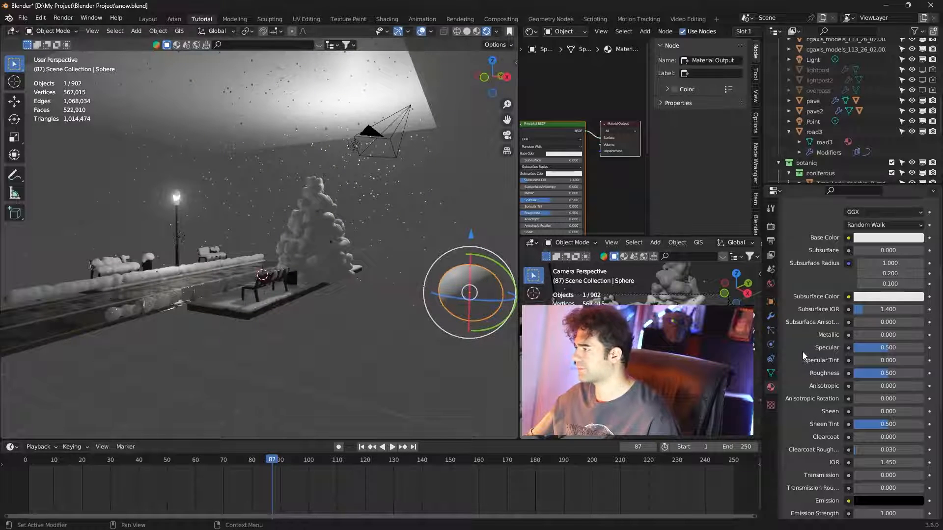
scroll(800, 349, "down", 3)
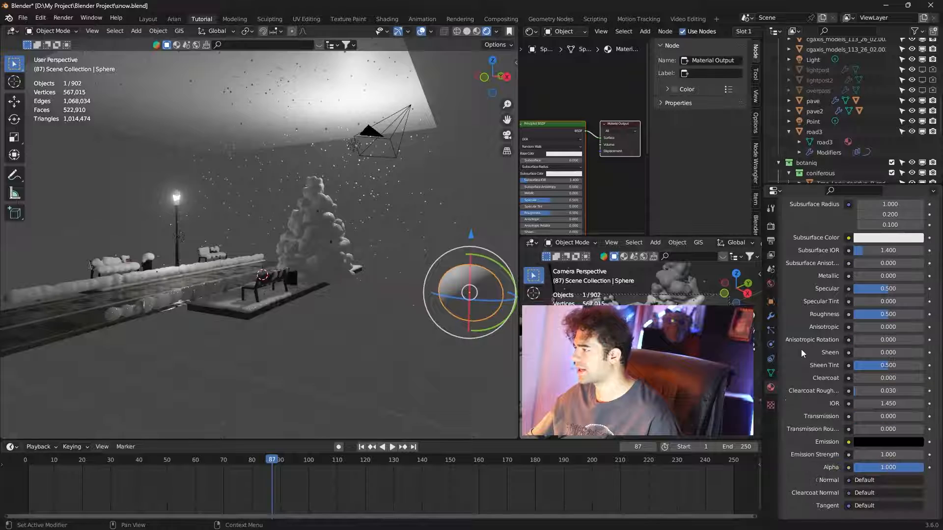
left_click(864, 444)
mouse_move(869, 417)
left_mouse_down()
mouse_move(898, 416)
mouse_move(876, 417)
left_mouse_up()
middle_click_drag(432, 226, 318, 415)
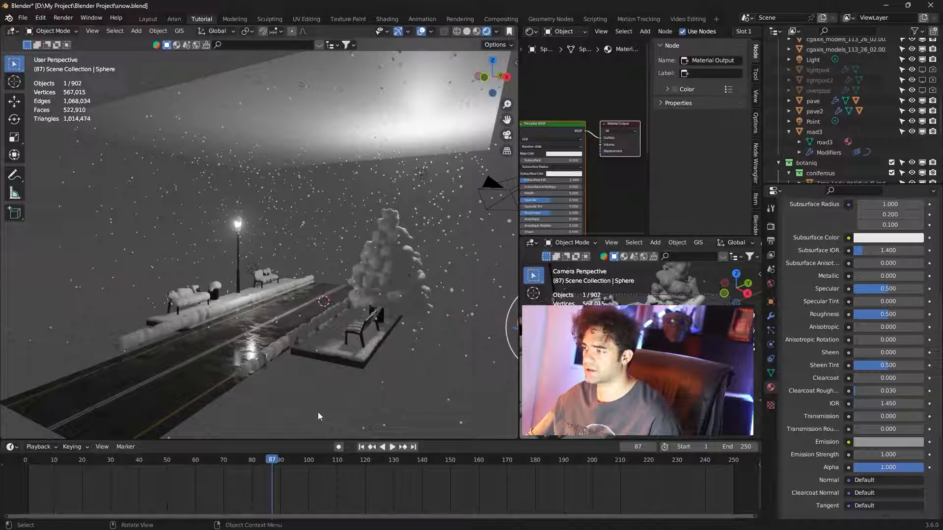
left_click(362, 447)
left_click(392, 447)
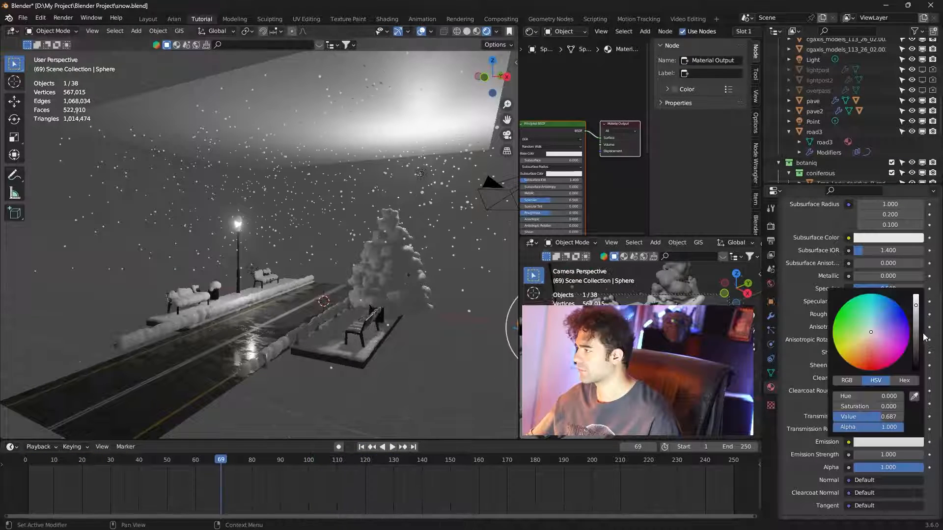
Step: Brighten the sphere material's emission colour to a value of 0.687 and replay the snowfall from the first frame
left_click_drag(915, 317, 915, 307)
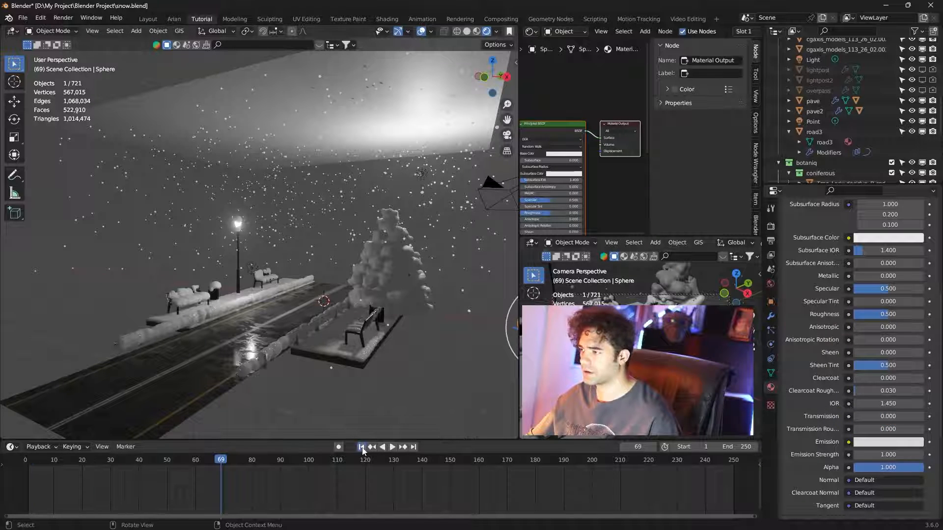
left_click(361, 447)
left_click(390, 447)
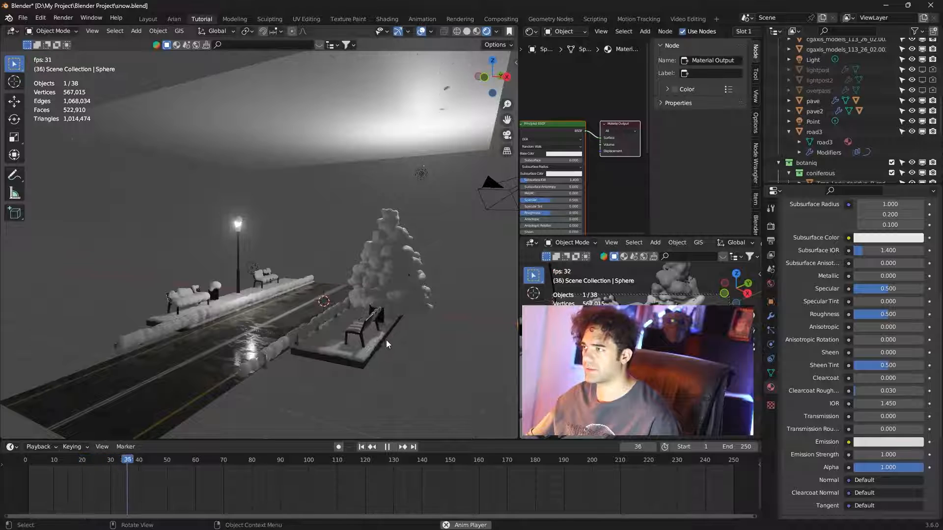
middle_click_drag(386, 340, 399, 322, "shift")
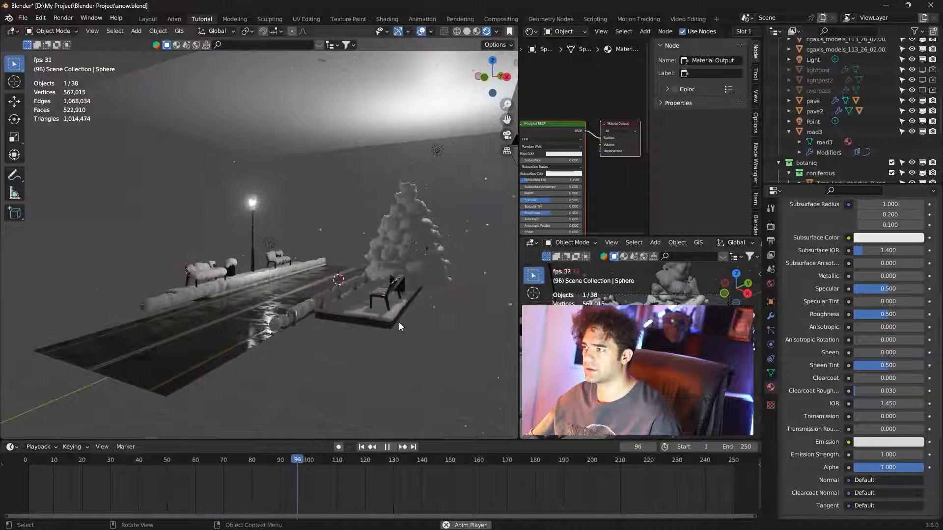